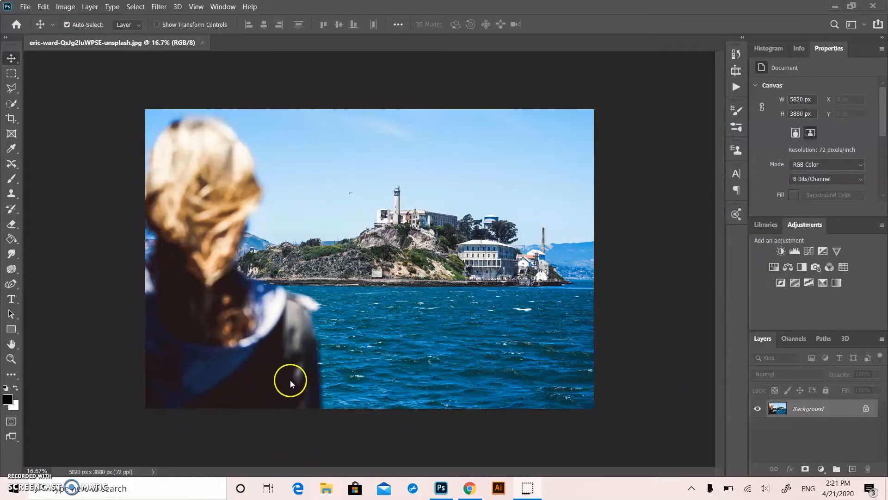
{"action": "left_click", "coordinate": [25, 7]}
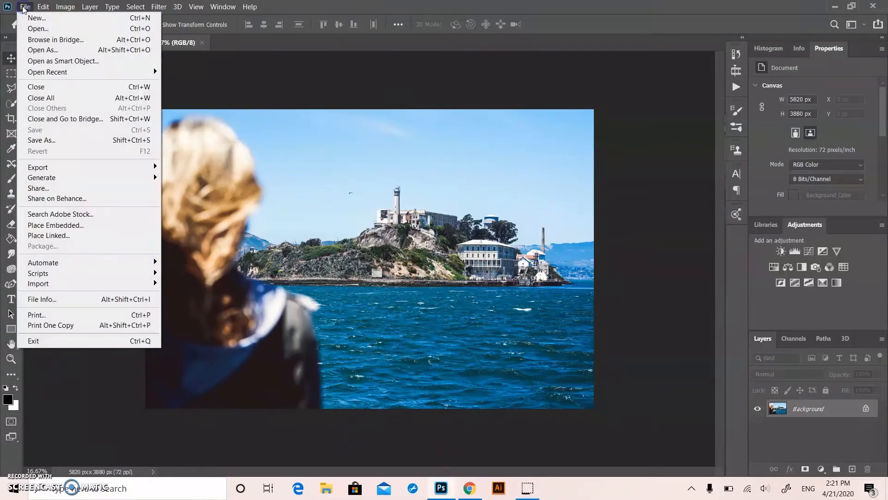
{"action": "left_click", "coordinate": [30, 30]}
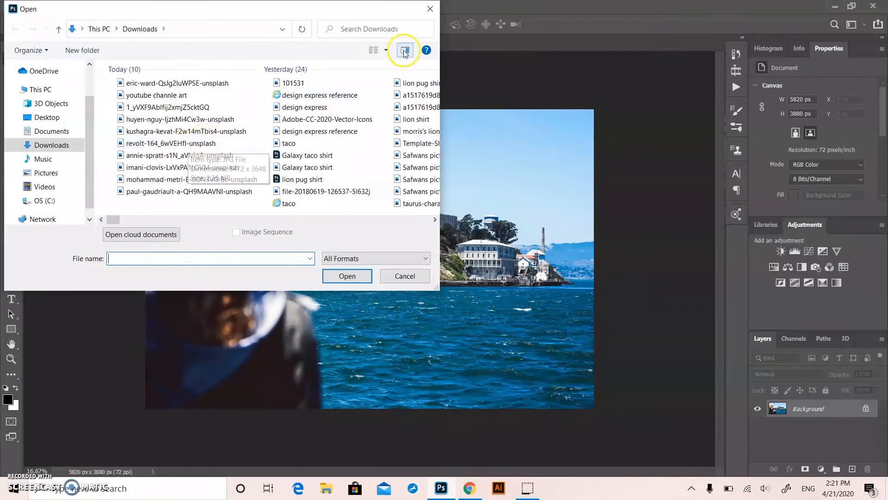
{"action": "left_click", "coordinate": [428, 10]}
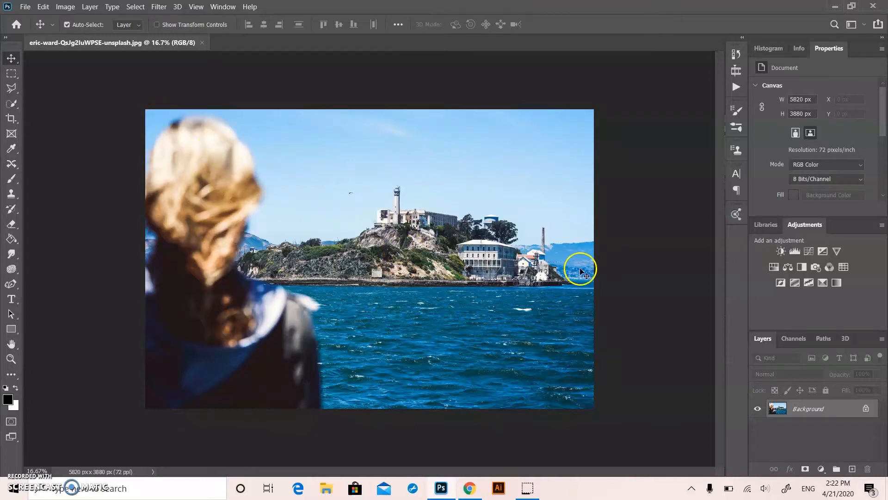
Duplicate the Background layer under the name "auto tone"
{"action": "right_click", "coordinate": [810, 408]}
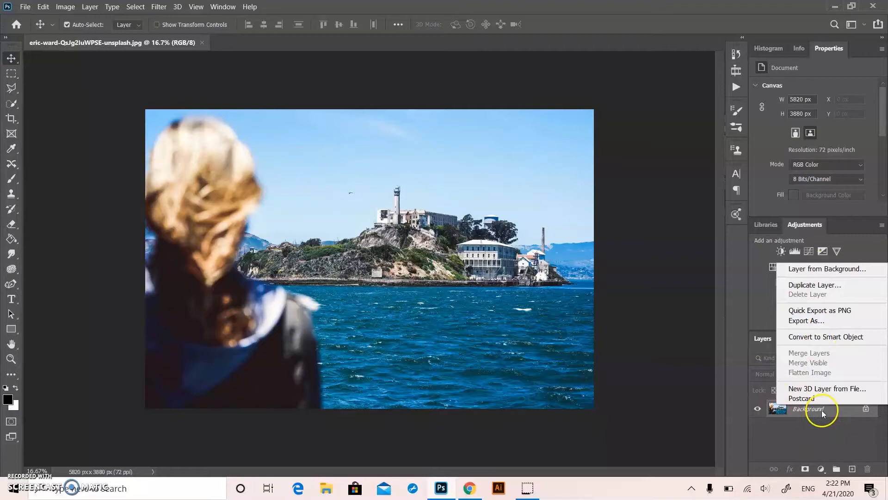
{"action": "left_click", "coordinate": [793, 285]}
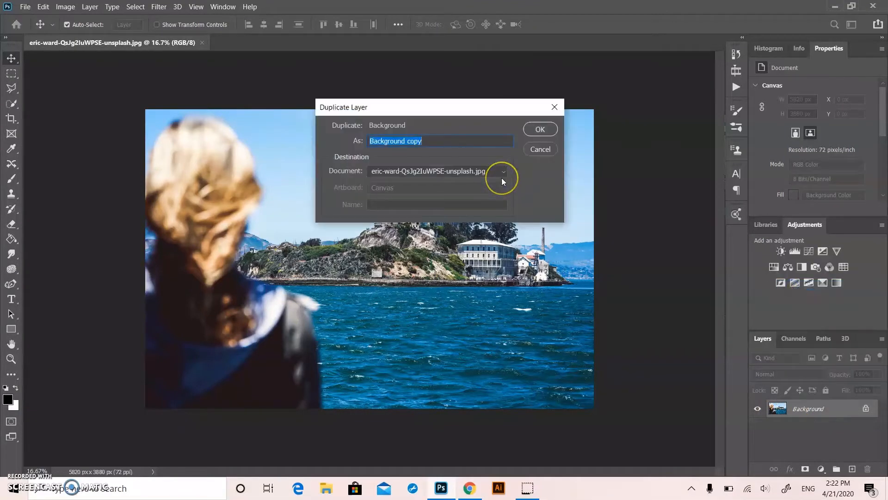
{"action": "key", "text": "BackSpace"}
{"action": "type", "text": "ay"}
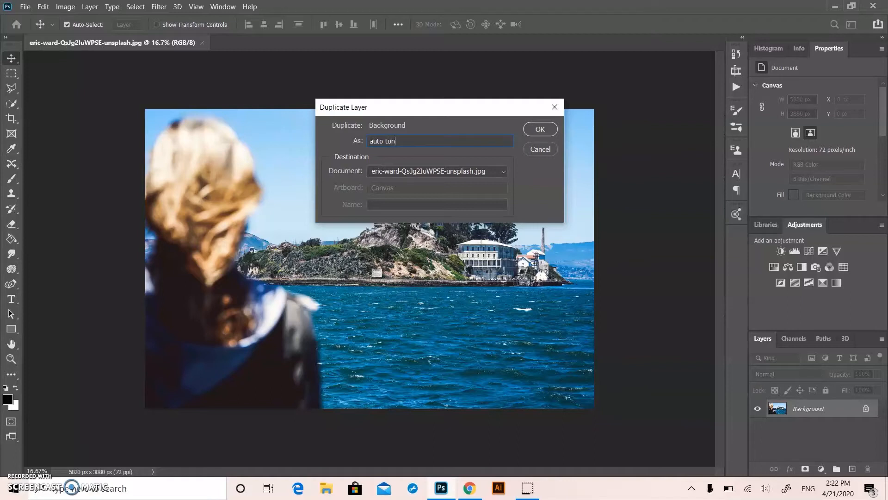
{"action": "left_click", "coordinate": [539, 129]}
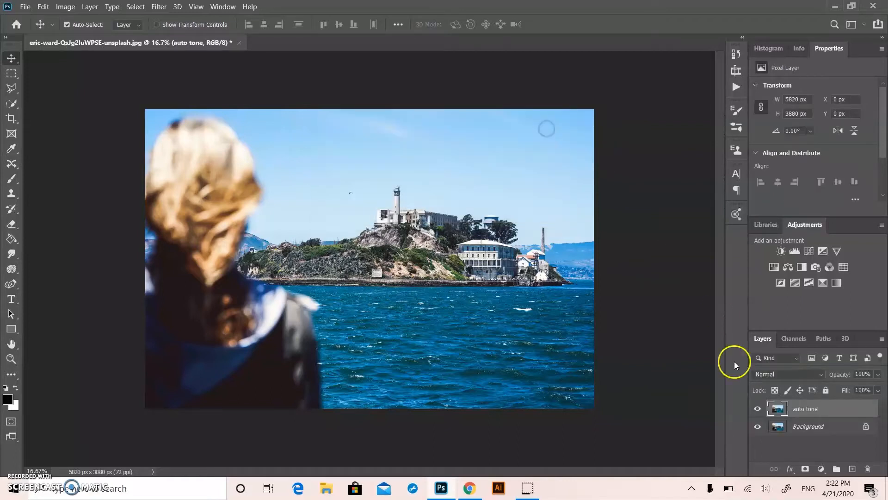
Apply the Auto Tone correction to the auto tone layer and hide that layer
{"action": "left_click", "coordinate": [65, 7]}
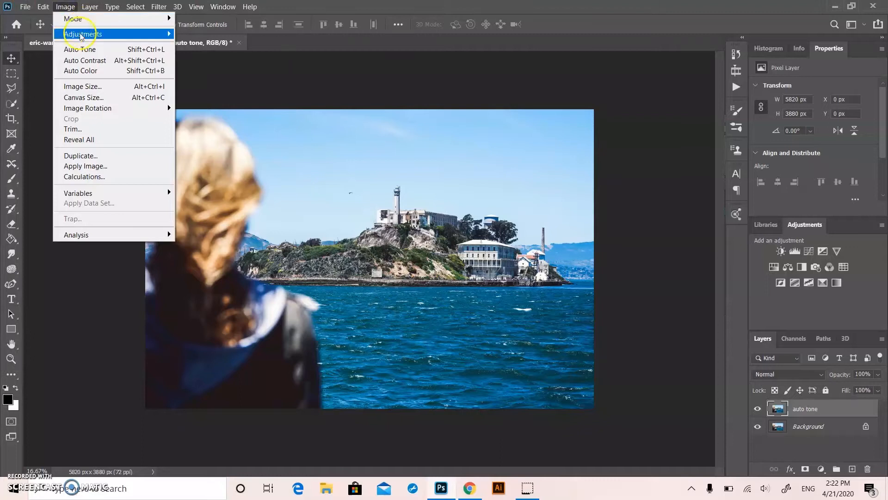
{"action": "left_click", "coordinate": [79, 49]}
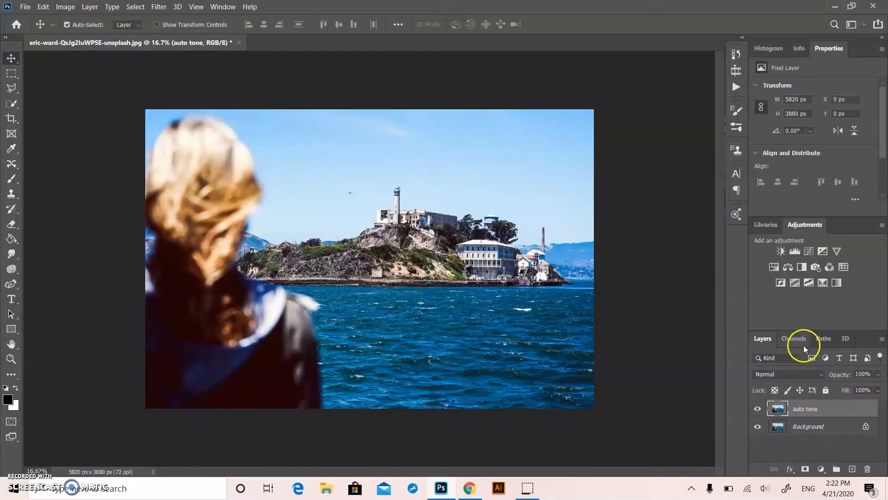
{"action": "left_click", "coordinate": [757, 409]}
{"action": "left_click", "coordinate": [780, 424]}
{"action": "right_click", "coordinate": [781, 424]}
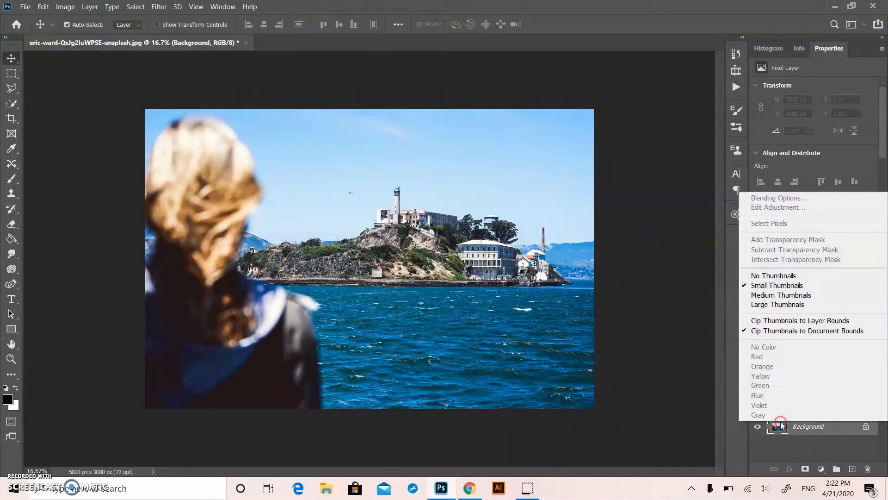
{"action": "left_click", "coordinate": [649, 263]}
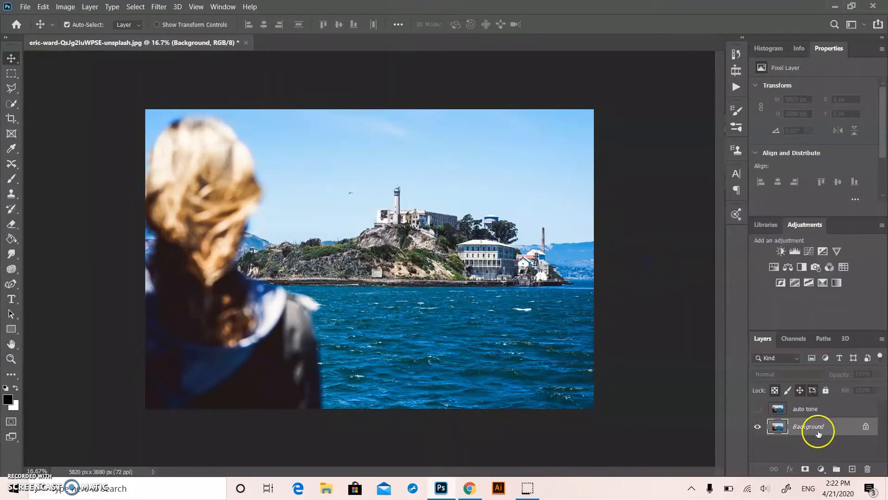
{"action": "right_click", "coordinate": [816, 427]}
{"action": "left_click", "coordinate": [809, 305]}
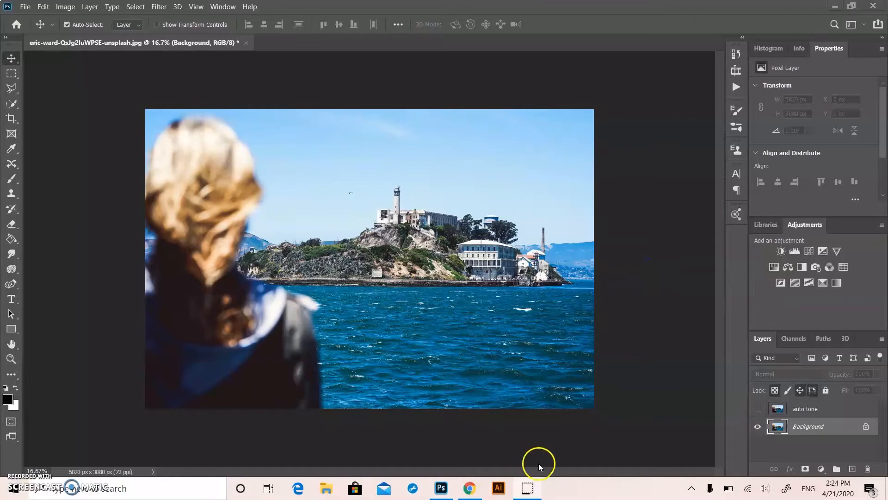
Duplicate the Background layer under the name "auto contrast"
{"action": "right_click", "coordinate": [796, 428]}
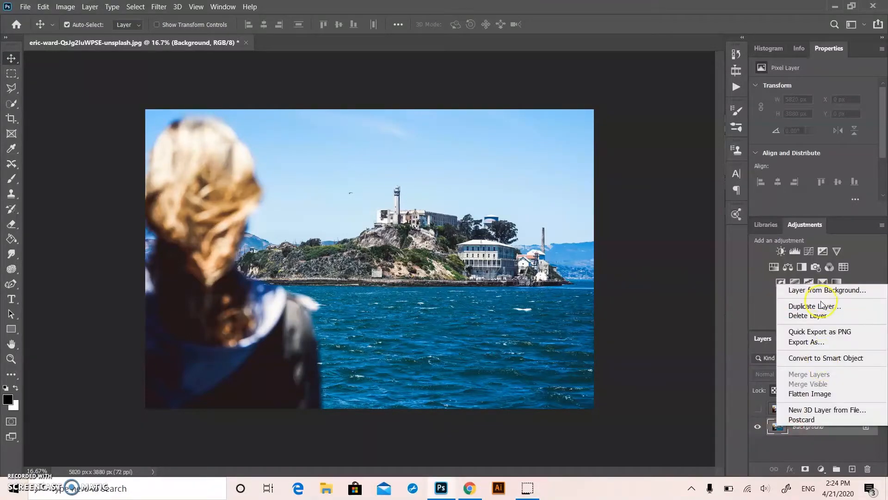
{"action": "left_click", "coordinate": [820, 307]}
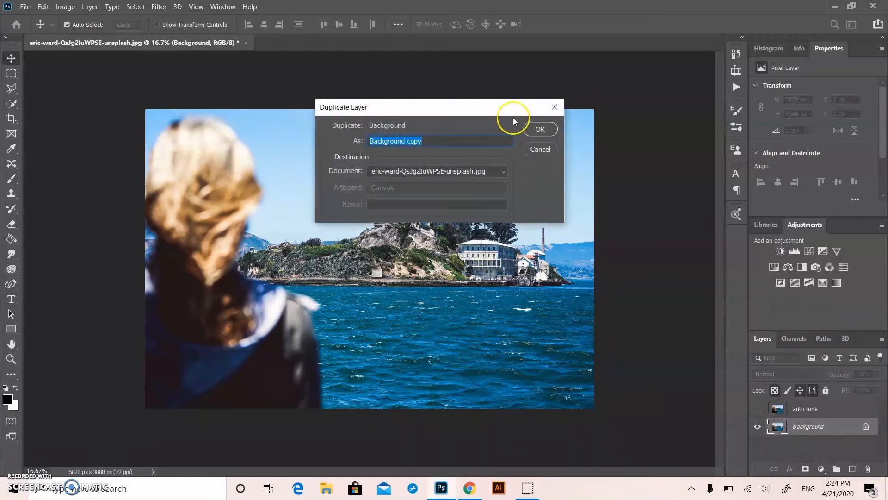
{"action": "key", "text": "BackSpace"}
{"action": "type", "text": "at"}
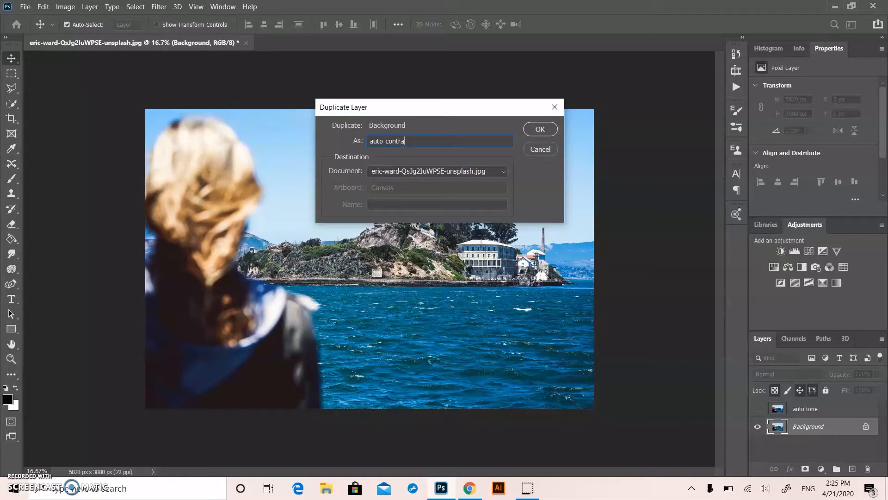
{"action": "left_click", "coordinate": [540, 130]}
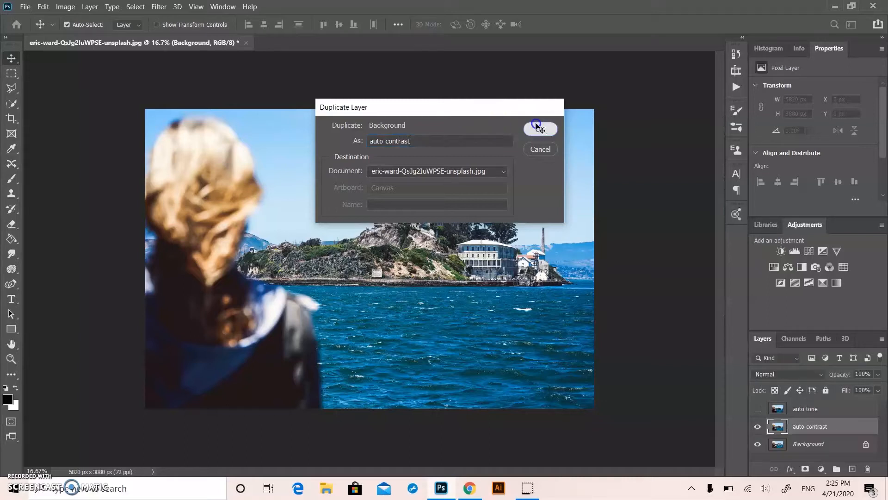
Apply the Auto Contrast correction to the auto contrast layer and toggle its visibility to compare it with the original
{"action": "left_click", "coordinate": [68, 7]}
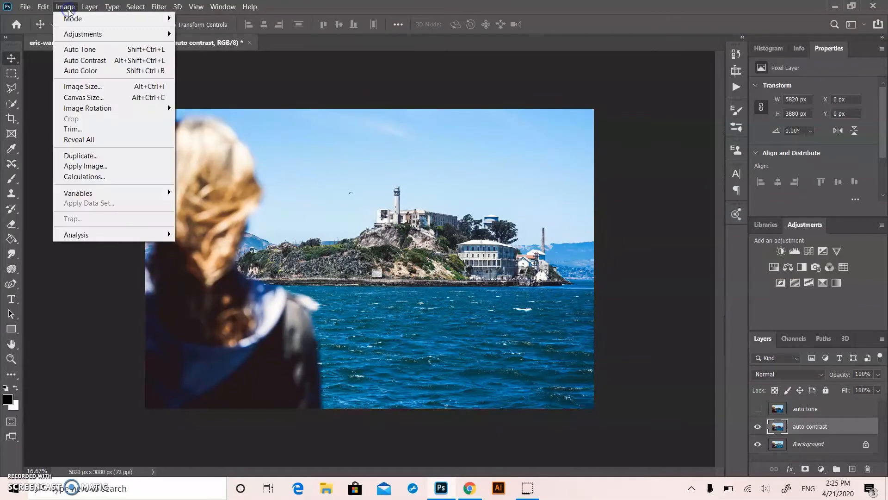
{"action": "left_click", "coordinate": [81, 60]}
{"action": "left_click", "coordinate": [755, 428]}
{"action": "left_click", "coordinate": [753, 428]}
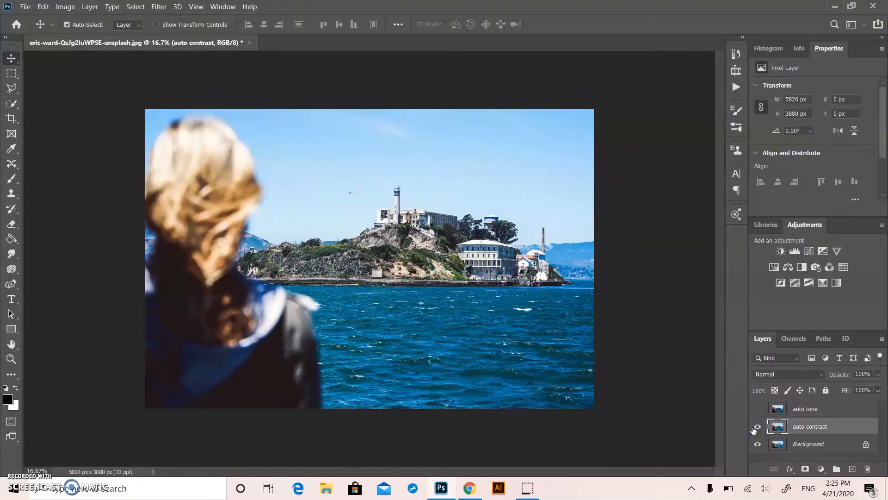
Duplicate the Background layer under the name "auto color"
{"action": "left_click", "coordinate": [808, 449]}
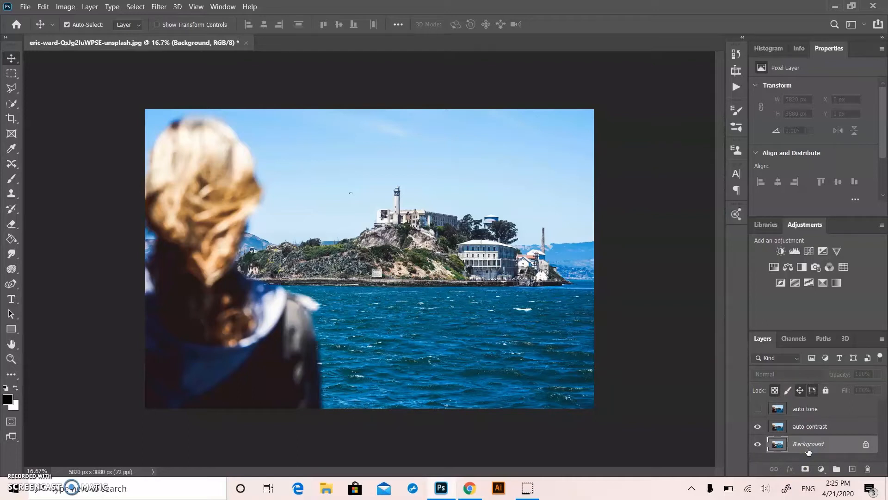
{"action": "right_click", "coordinate": [808, 449]}
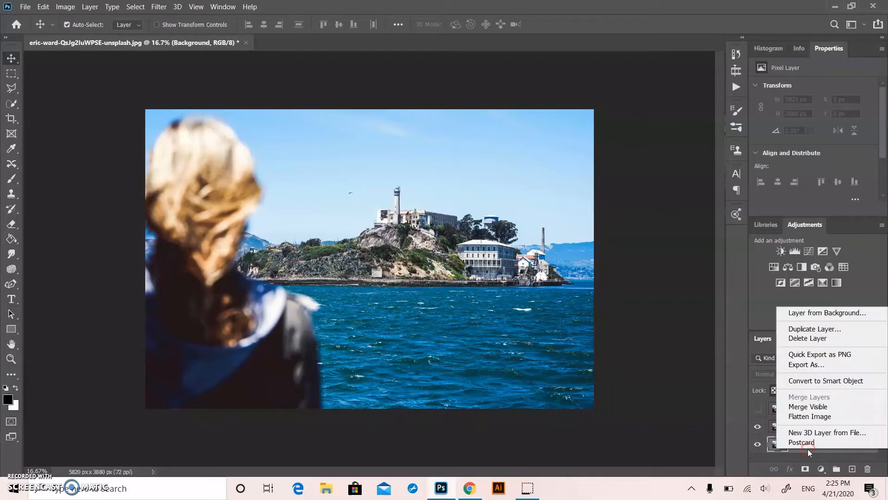
{"action": "left_click", "coordinate": [817, 329]}
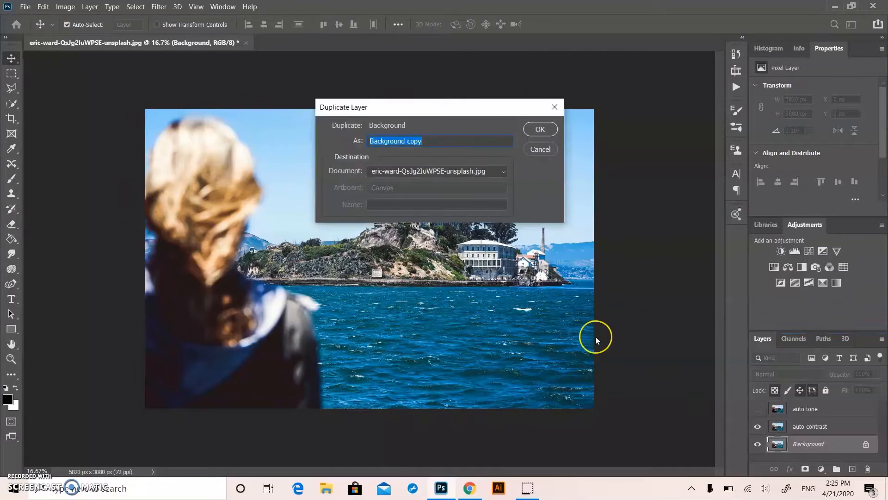
{"action": "key", "text": "BackSpace"}
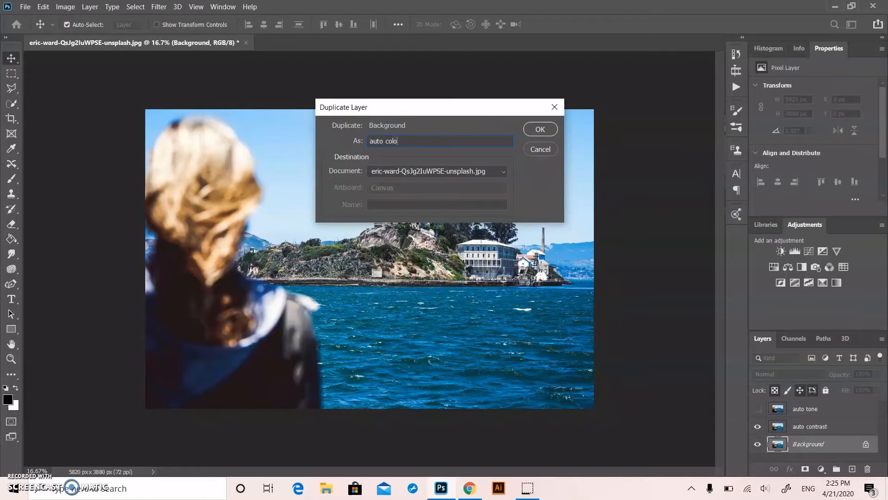
{"action": "left_click", "coordinate": [552, 129]}
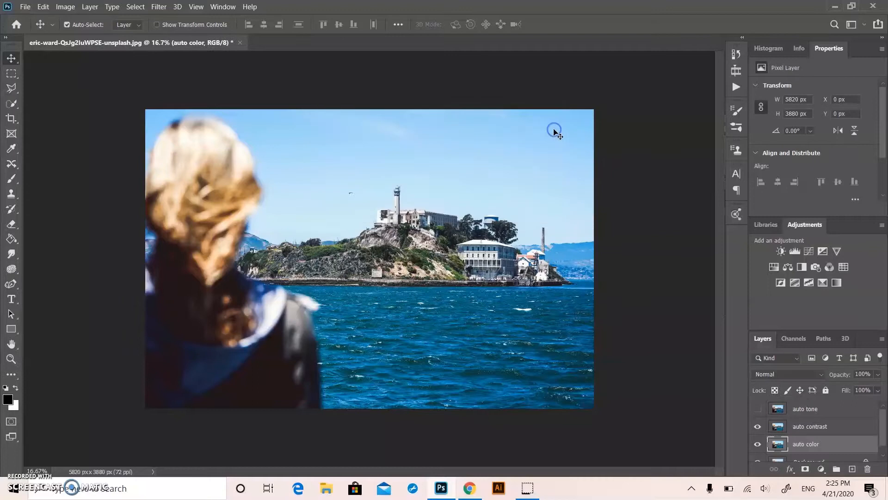
Apply the Auto Color correction to the auto color layer and hide the auto contrast layer above it
{"action": "left_click", "coordinate": [66, 6]}
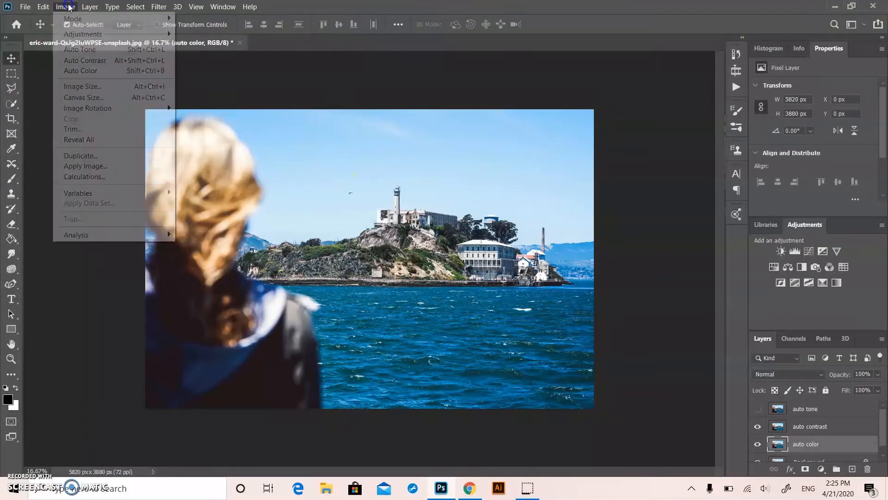
{"action": "left_click", "coordinate": [80, 72]}
{"action": "left_click", "coordinate": [757, 426]}
Compare the auto contrast and auto color corrections by switching the visibility of both layers off and on
{"action": "left_click", "coordinate": [757, 444]}
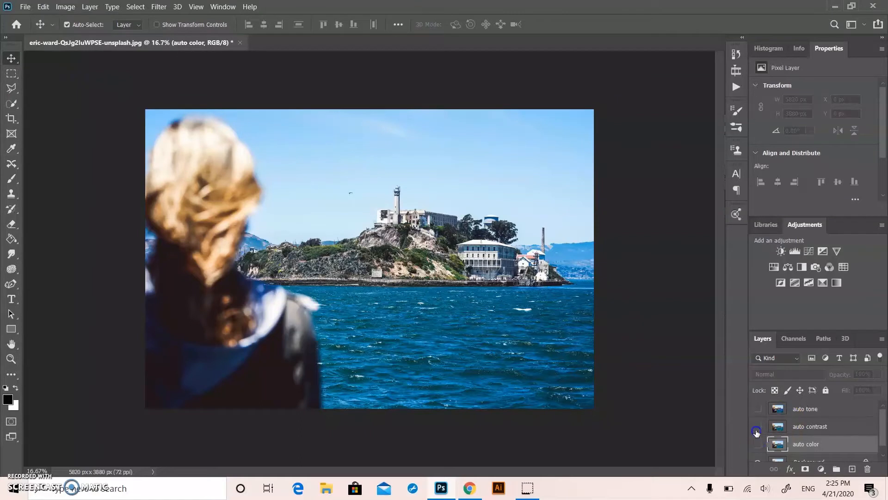
{"action": "left_click", "coordinate": [759, 428]}
{"action": "left_click", "coordinate": [758, 426]}
{"action": "left_click", "coordinate": [757, 444]}
{"action": "left_click", "coordinate": [756, 444]}
{"action": "left_click", "coordinate": [757, 426]}
{"action": "left_click", "coordinate": [759, 430]}
{"action": "left_click", "coordinate": [762, 431]}
{"action": "left_click", "coordinate": [758, 426]}
{"action": "left_click", "coordinate": [758, 445]}
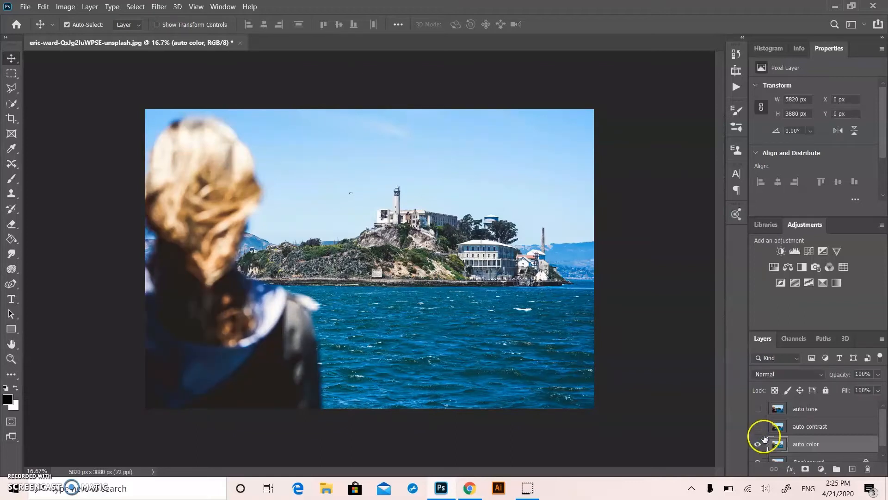
Delete the auto contrast layer
{"action": "left_click", "coordinate": [791, 424]}
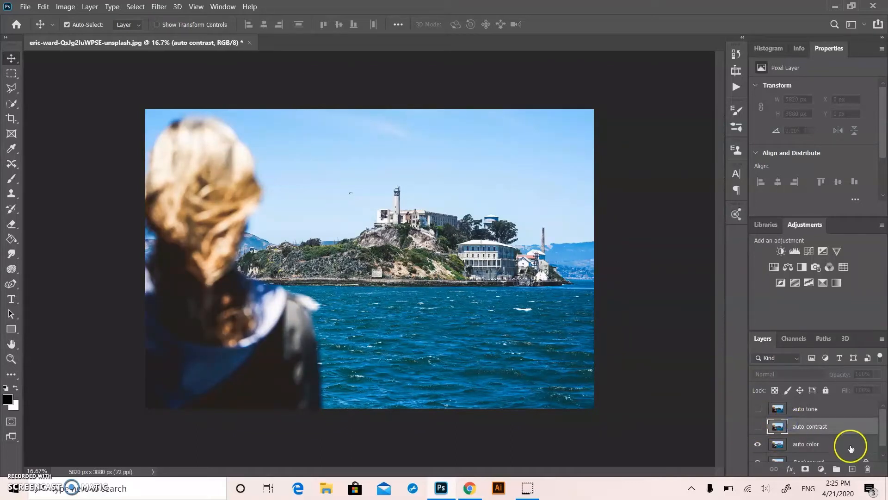
{"action": "left_click", "coordinate": [868, 469]}
{"action": "left_click", "coordinate": [411, 191]}
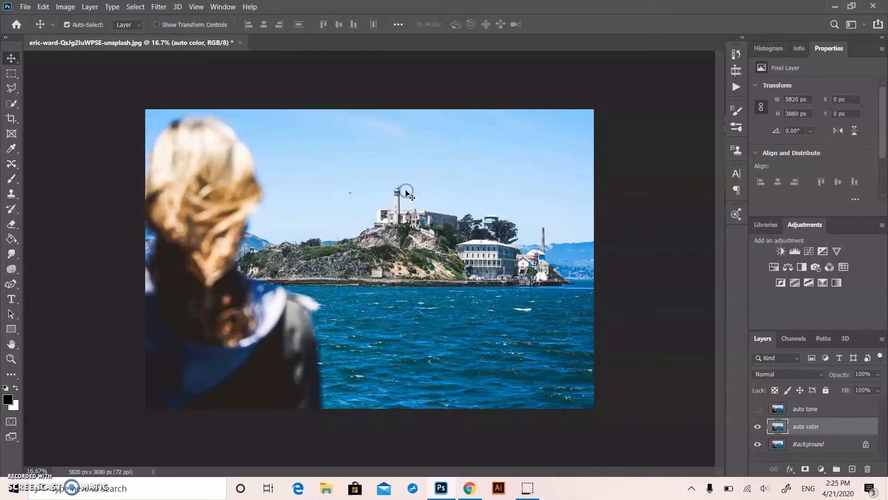
Show the auto tone layer above the auto color layer and set its opacity to 54%
{"action": "left_click", "coordinate": [758, 408]}
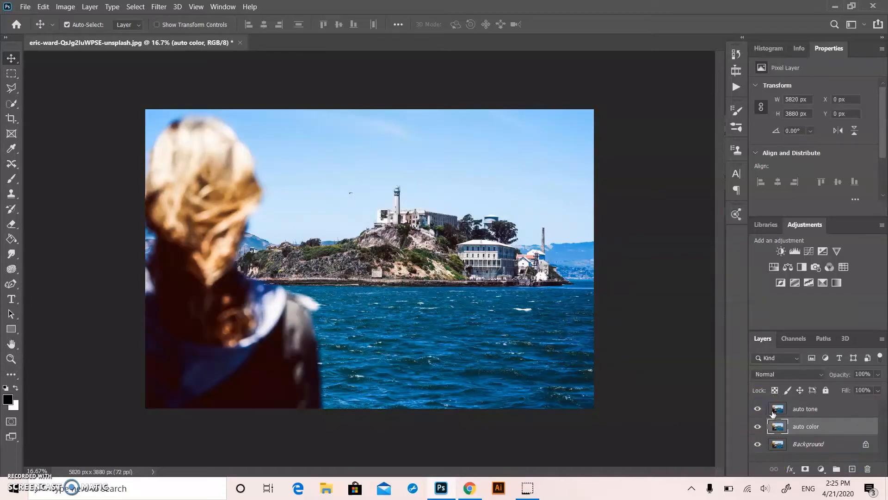
{"action": "left_click", "coordinate": [757, 408]}
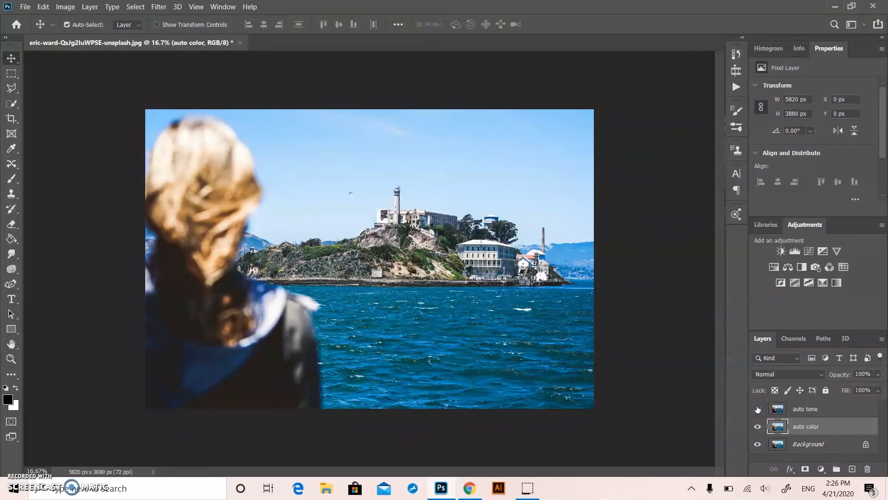
{"action": "left_click", "coordinate": [768, 409]}
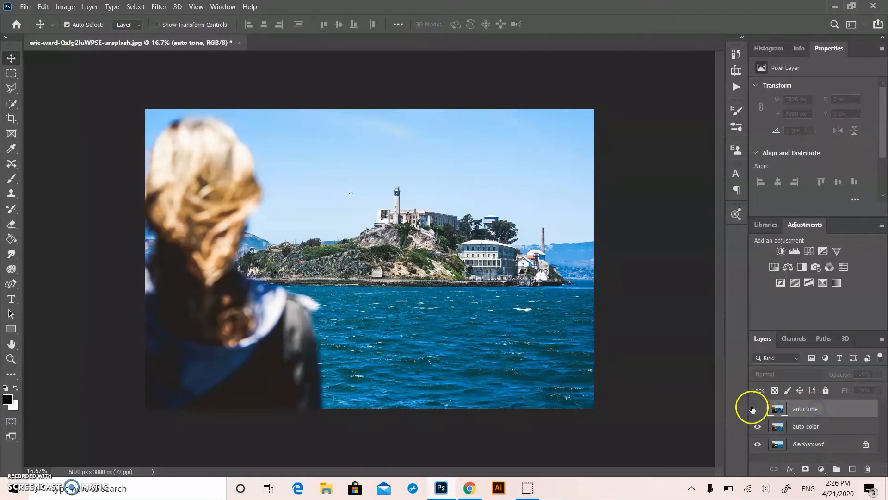
{"action": "left_click", "coordinate": [758, 409]}
{"action": "left_click", "coordinate": [878, 375]}
{"action": "left_click", "coordinate": [861, 383]}
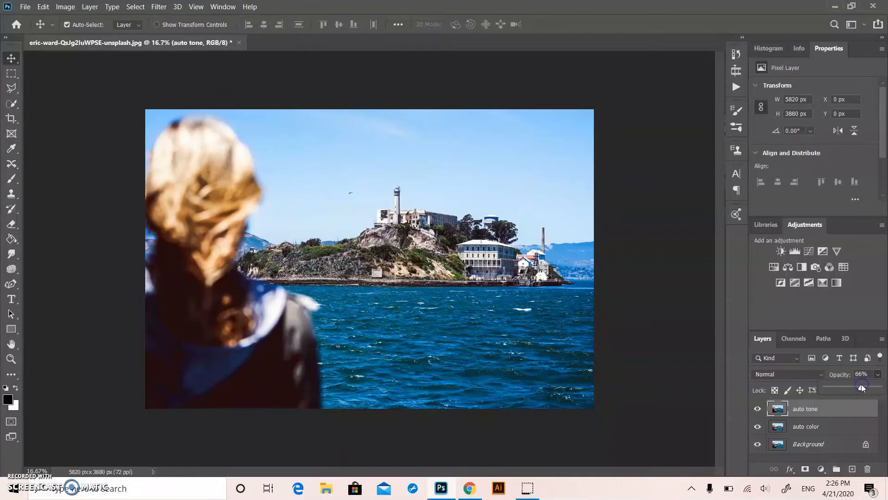
{"action": "left_click", "coordinate": [649, 411]}
{"action": "left_click", "coordinate": [650, 411]}
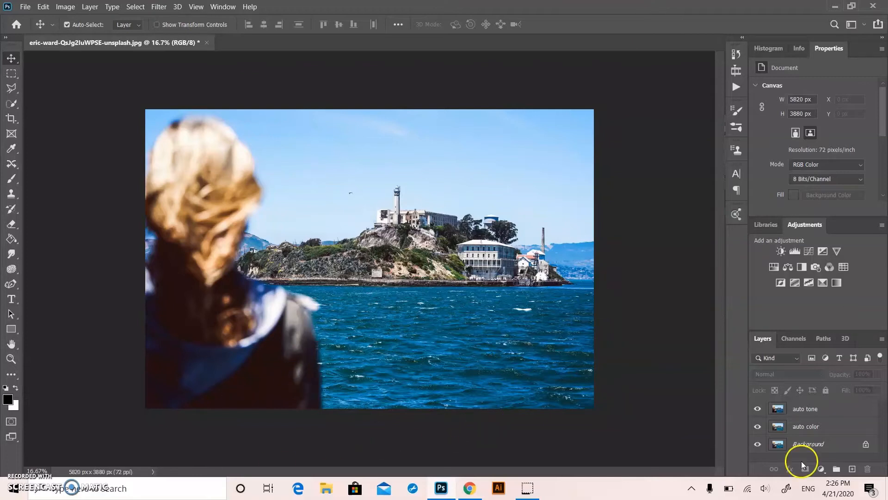
Merge the auto tone, auto color and Background layers into a single layer
{"action": "left_click", "coordinate": [810, 411]}
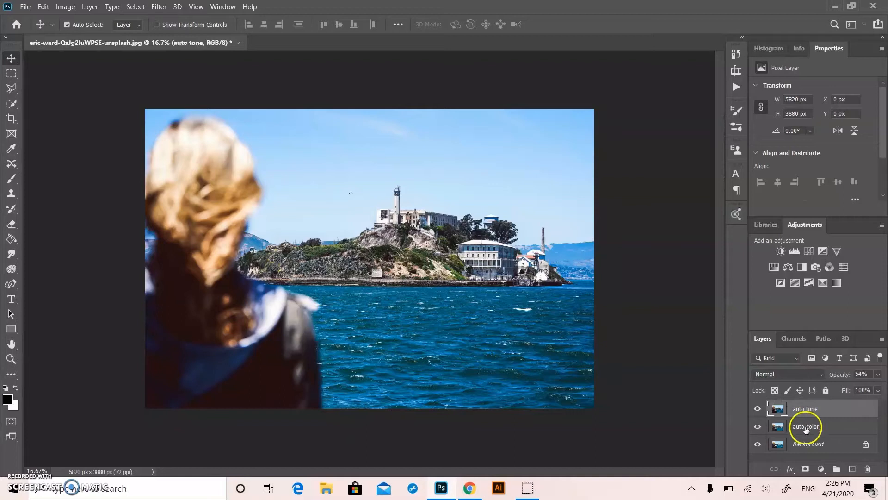
{"action": "left_click", "coordinate": [806, 444], "text": "shift"}
{"action": "right_click", "coordinate": [806, 445]}
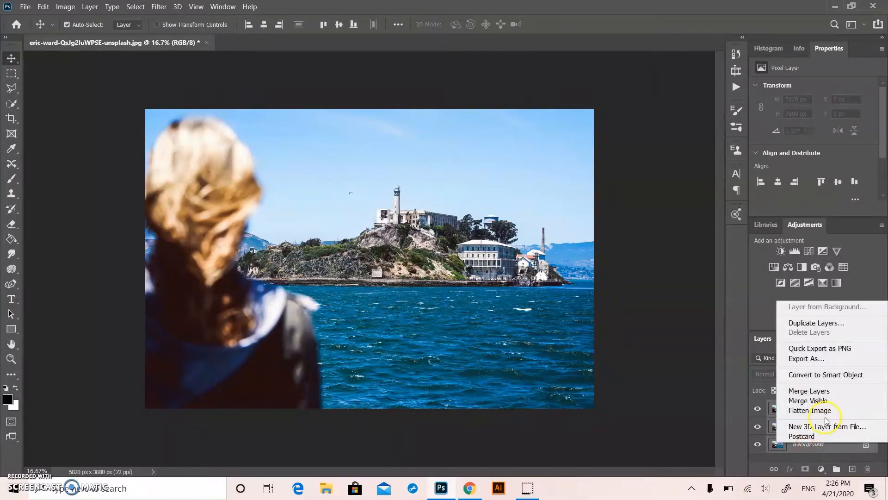
{"action": "left_click", "coordinate": [805, 392]}
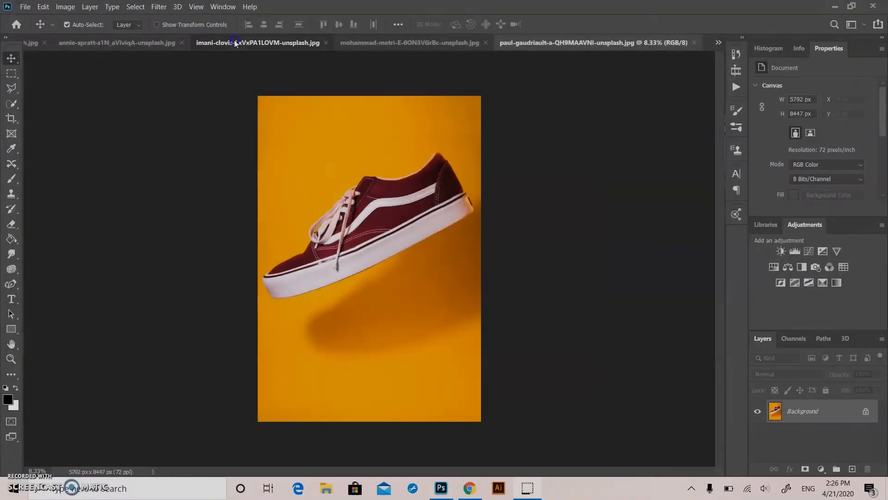
Look through the other open images, including the white tile pattern, and return to the black sneaker photo
{"action": "key", "text": "ctrl+Tab"}
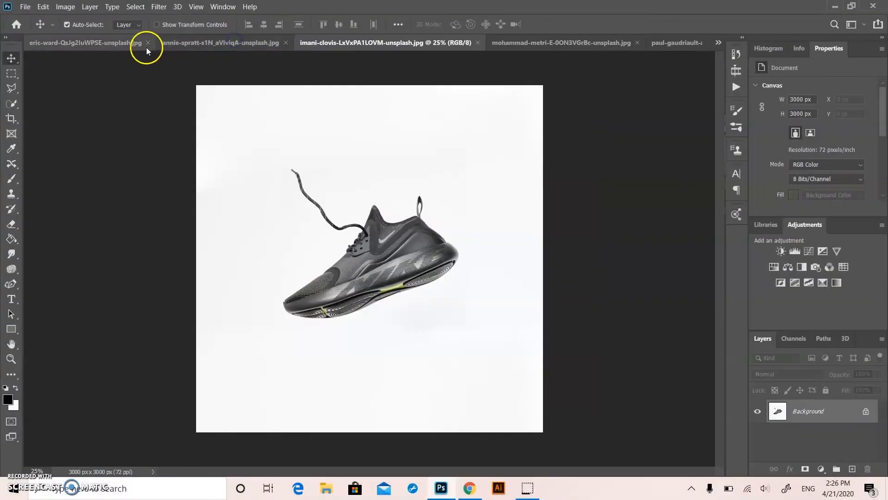
{"action": "left_click", "coordinate": [209, 45]}
{"action": "left_click", "coordinate": [406, 43]}
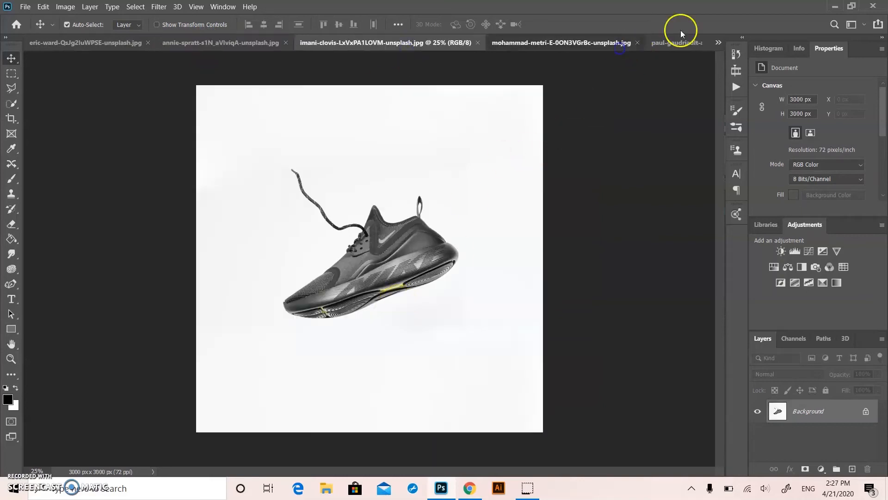
{"action": "left_click", "coordinate": [555, 43]}
{"action": "left_click", "coordinate": [212, 39]}
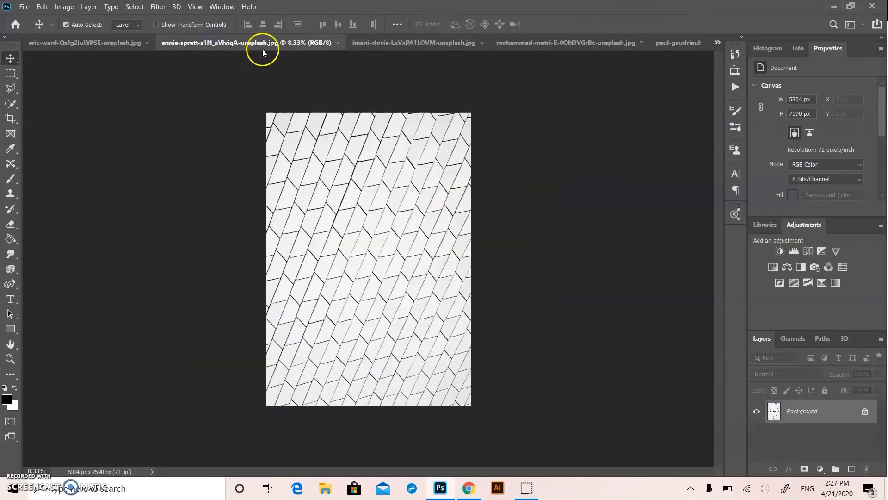
{"action": "left_click", "coordinate": [432, 43]}
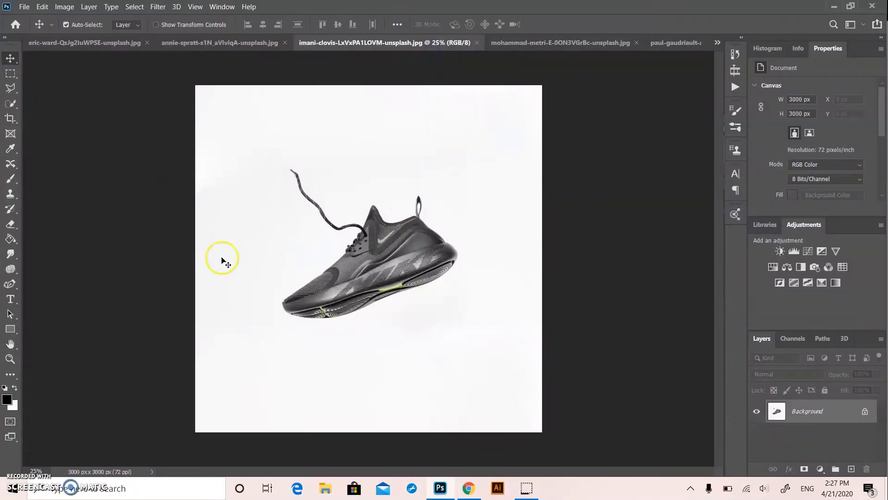
Crop the black sneaker photo to about 2056 × 1640 px around the shoe and place it on the white tile pattern image
{"action": "left_click", "coordinate": [10, 118]}
{"action": "left_click_drag", "start_coordinate": [373, 84], "coordinate": [375, 120]}
{"action": "left_click_drag", "start_coordinate": [374, 402], "coordinate": [369, 354]}
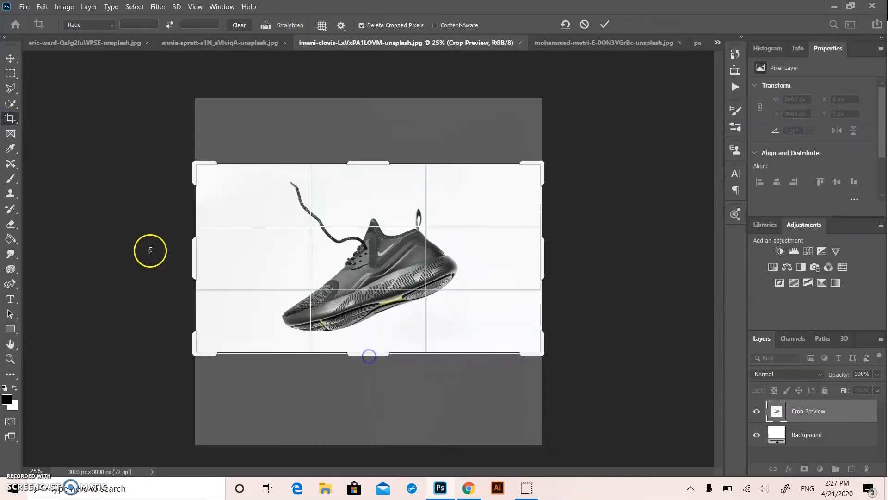
{"action": "left_click_drag", "start_coordinate": [192, 270], "coordinate": [222, 272]}
{"action": "left_click_drag", "start_coordinate": [528, 283], "coordinate": [491, 274]}
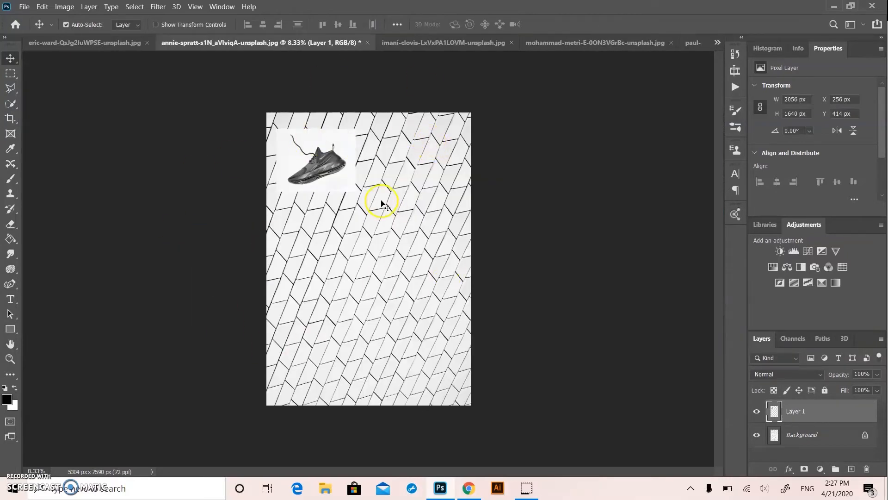
{"action": "left_click", "coordinate": [421, 44]}
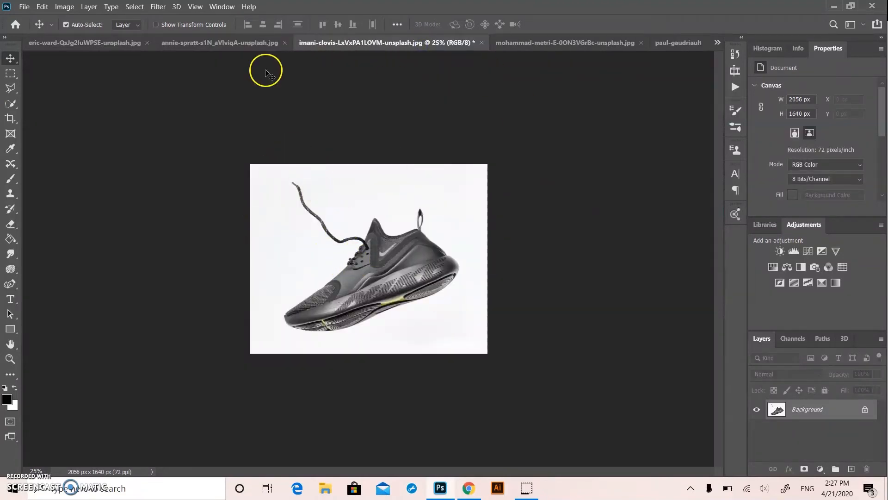
{"action": "left_click", "coordinate": [258, 41]}
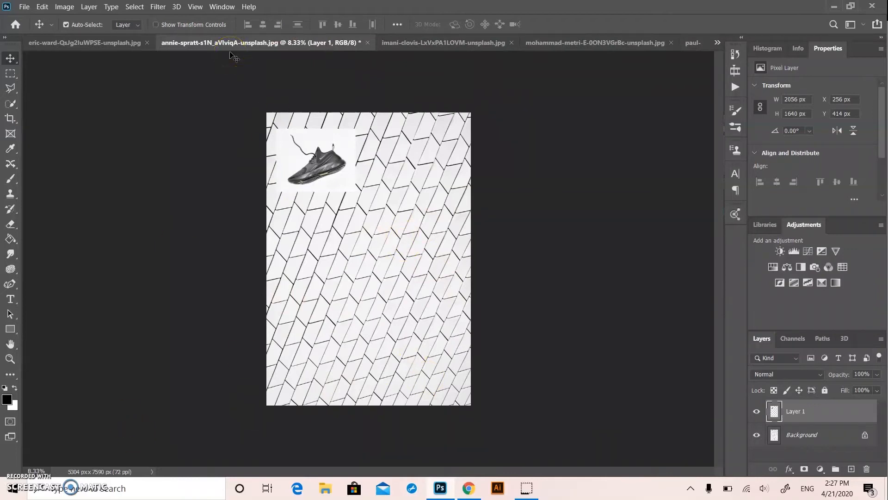
{"action": "left_click", "coordinate": [300, 151]}
{"action": "left_click", "coordinate": [43, 7]}
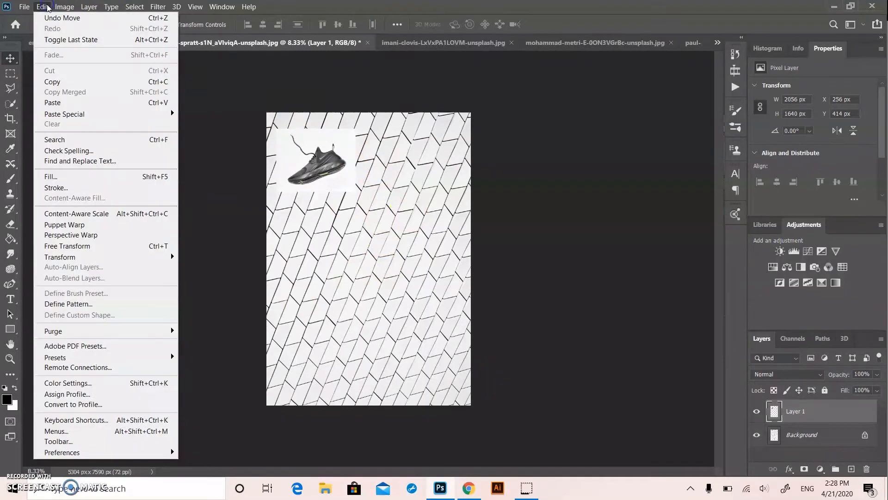
{"action": "left_click", "coordinate": [95, 256]}
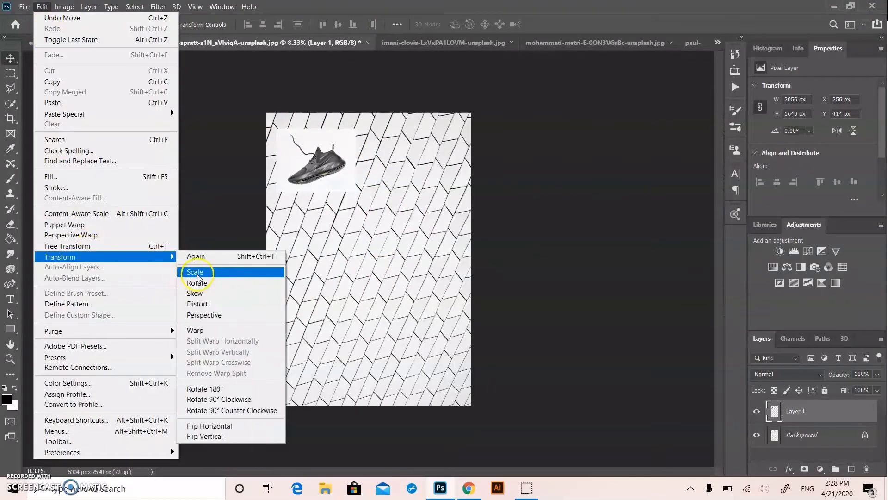
{"action": "left_click", "coordinate": [286, 223]}
{"action": "left_click", "coordinate": [307, 180]}
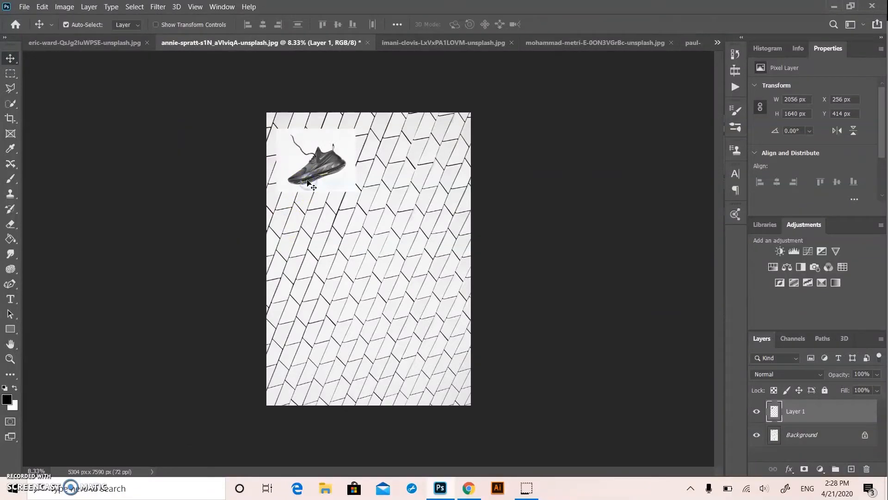
Scale the black sneaker picture up to about 2440 × 1946 px on the tile pattern
{"action": "key", "text": "ctrl+t"}
{"action": "left_click_drag", "start_coordinate": [357, 192], "coordinate": [370, 204]}
{"action": "key", "text": "Return"}
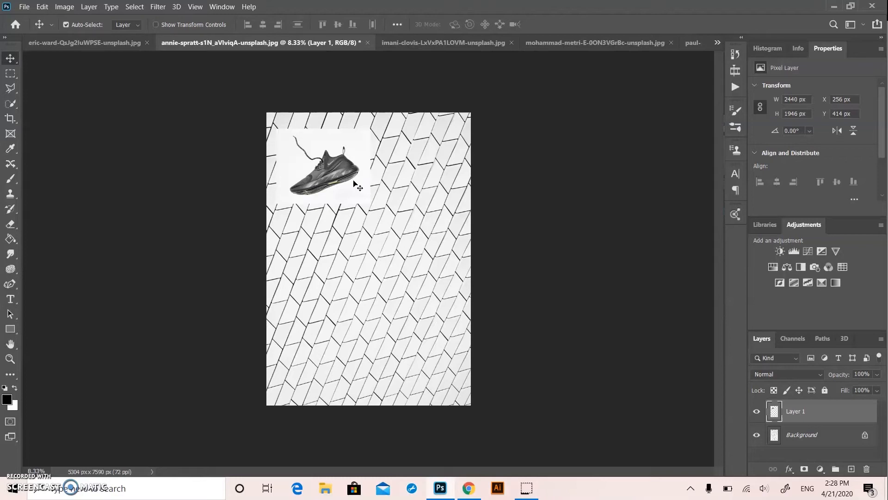
Nudge the black sneaker picture toward the tile image's upper-left corner, to X 160 px and Y 246 px
{"action": "key", "text": "shift+Left"}
{"action": "key", "text": "shift+Left"}
{"action": "key", "text": "shift+Left"}
{"action": "key", "text": "shift+Left"}
{"action": "key", "text": "shift+Left"}
{"action": "key", "text": "shift+Left"}
{"action": "key", "text": "shift+Left"}
{"action": "key", "text": "shift+Left"}
{"action": "key", "text": "shift+Left"}
{"action": "key", "text": "shift+Left"}
{"action": "key", "text": "shift+Left"}
{"action": "key", "text": "shift+Left"}
{"action": "key", "text": "shift+Left"}
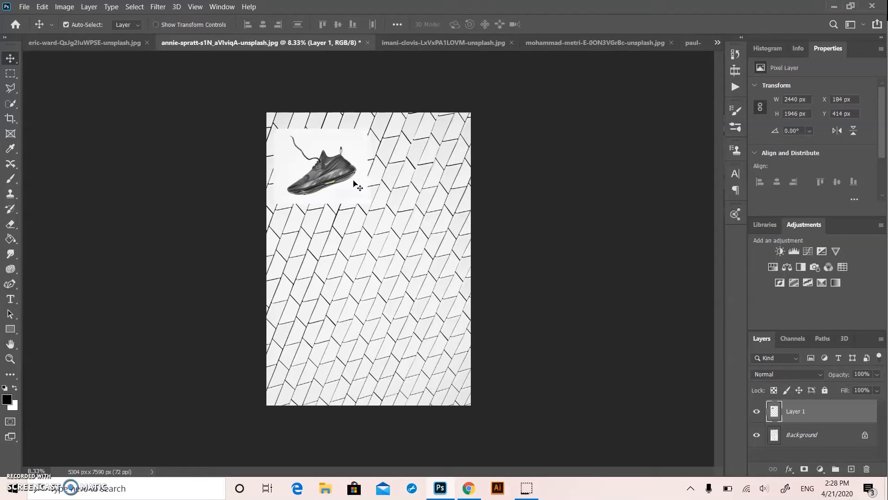
{"action": "key", "text": "Right"}
{"action": "key", "text": "Up"}
{"action": "key", "text": "Up"}
{"action": "key", "text": "Up"}
{"action": "key", "text": "Right"}
{"action": "key", "text": "Right"}
{"action": "key", "text": "Up"}
{"action": "key", "text": "Up"}
{"action": "key", "text": "Up"}
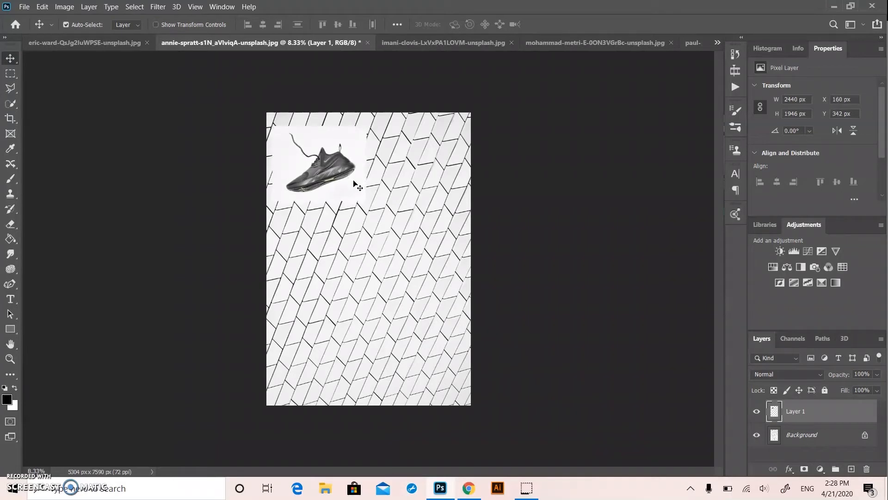
{"action": "key", "text": "Up"}
{"action": "key", "text": "Up"}
{"action": "key", "text": "Up"}
{"action": "key", "text": "Up"}
{"action": "key", "text": "Up"}
{"action": "key", "text": "Up"}
{"action": "key", "text": "Up"}
{"action": "key", "text": "Up"}
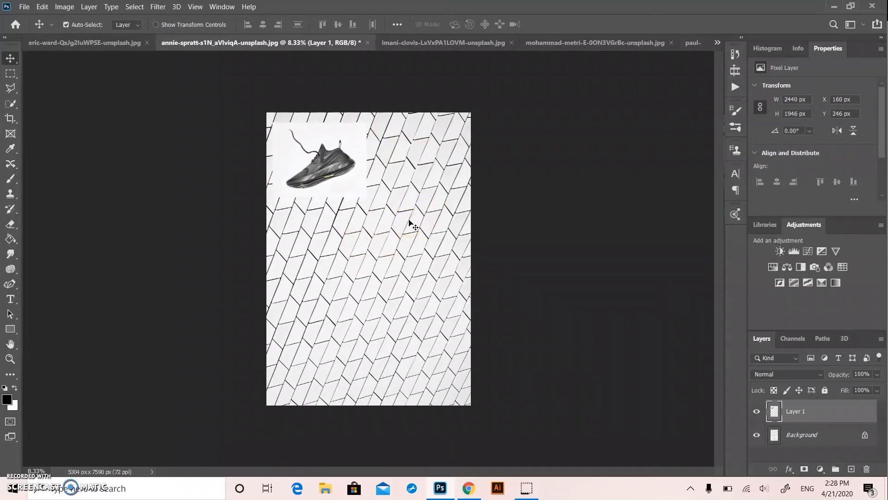
Close the separate black sneaker document without saving its changes
{"action": "left_click", "coordinate": [440, 44]}
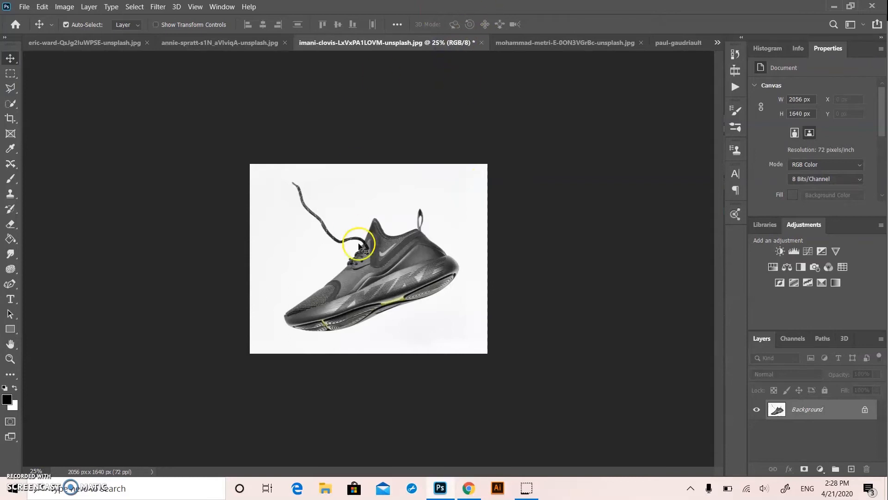
{"action": "left_click", "coordinate": [481, 44]}
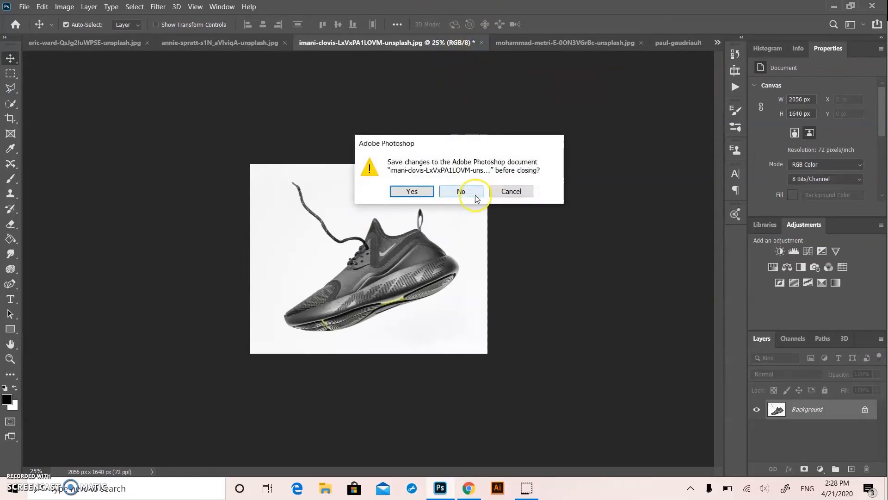
{"action": "left_click", "coordinate": [460, 191]}
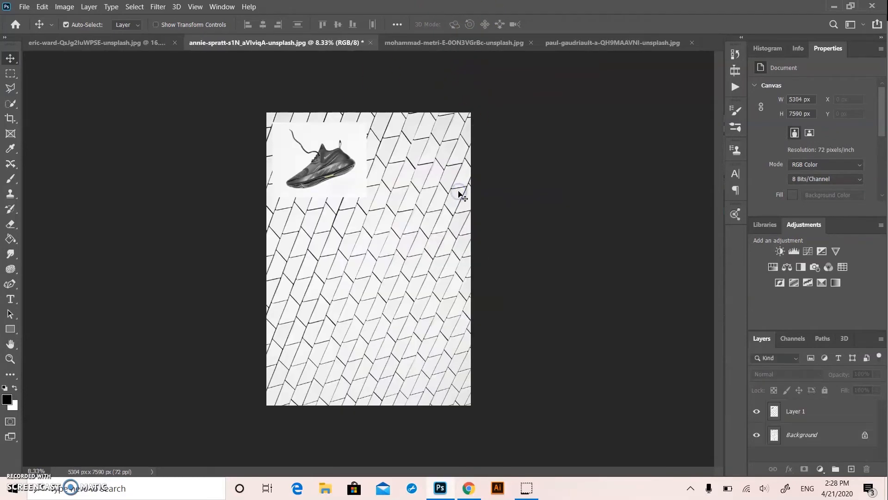
Select a rectangle of about 2556 × 3384 px around the floral high heels and move that area onto the tile pattern image
{"action": "left_click", "coordinate": [420, 46]}
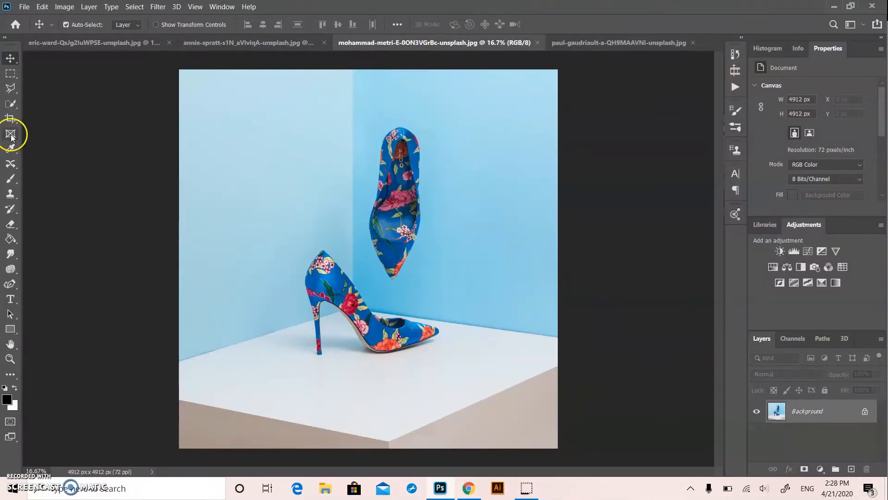
{"action": "left_click", "coordinate": [10, 74]}
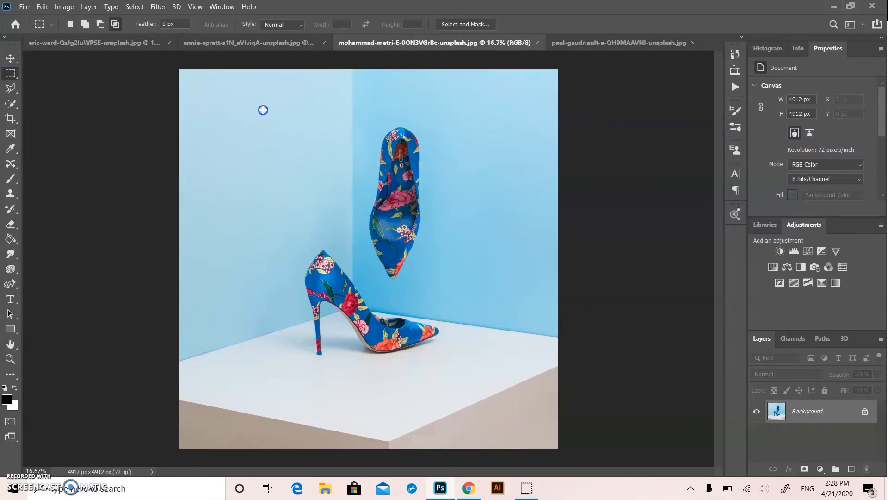
{"action": "left_click_drag", "start_coordinate": [263, 110], "coordinate": [460, 371]}
{"action": "left_click", "coordinate": [10, 58]}
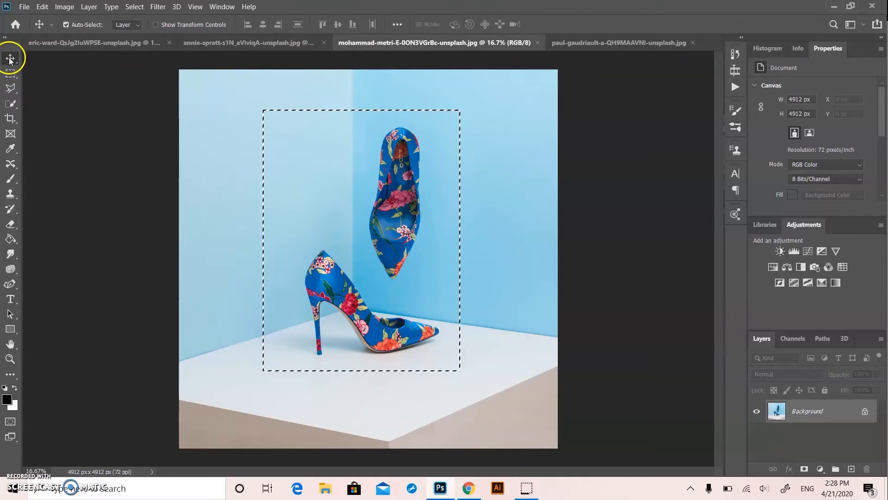
{"action": "left_click_drag", "start_coordinate": [421, 215], "coordinate": [447, 260]}
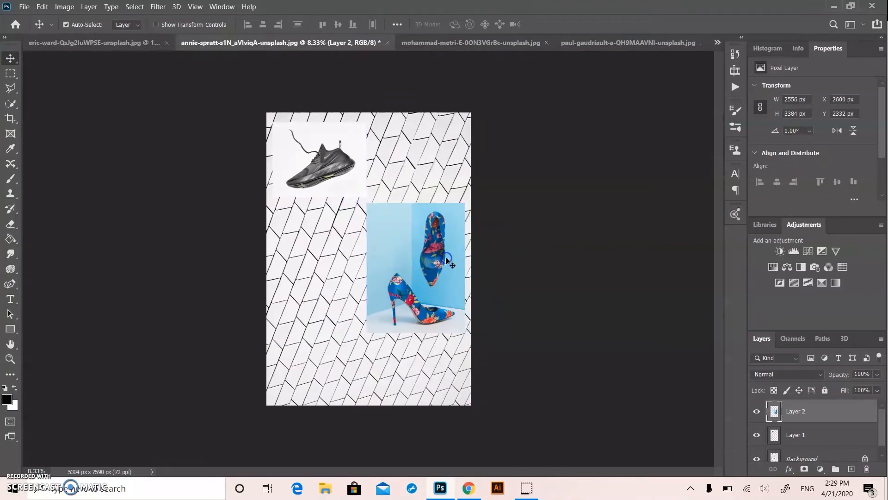
Scale the high heels picture to 88.88% and position it at the right edge of the tile image, below the sneaker
{"action": "key", "text": "ctrl+t"}
{"action": "left_click_drag", "start_coordinate": [365, 332], "coordinate": [369, 311]}
{"action": "left_click_drag", "start_coordinate": [405, 284], "coordinate": [403, 284]}
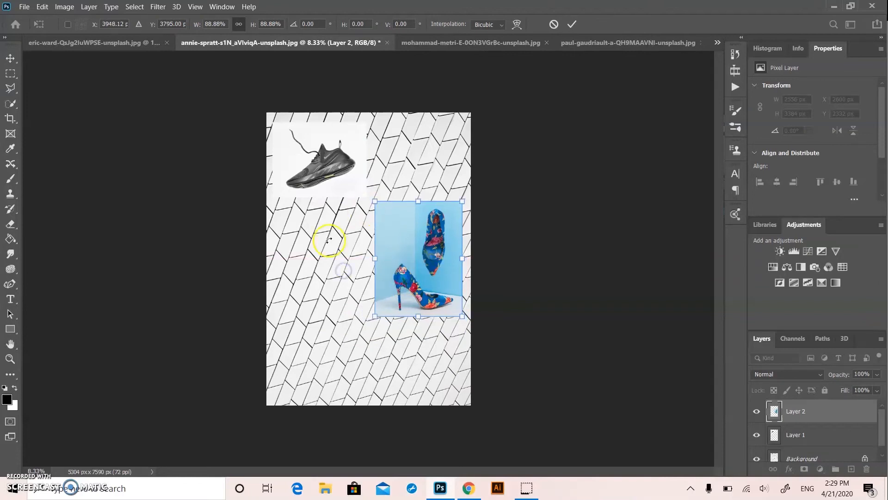
{"action": "left_click", "coordinate": [10, 59]}
{"action": "left_click", "coordinate": [110, 172]}
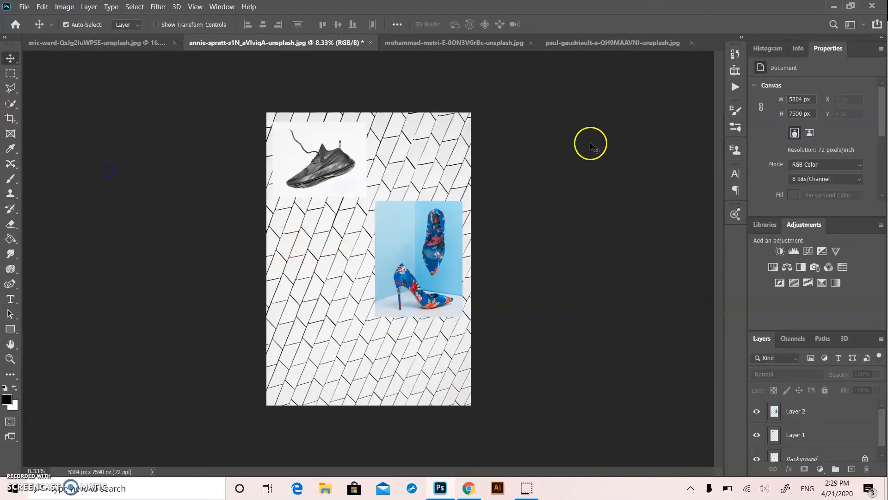
Crop the top and bottom of the maroon sneaker photo, leaving about 5792 × 4415 px
{"action": "left_click", "coordinate": [590, 44]}
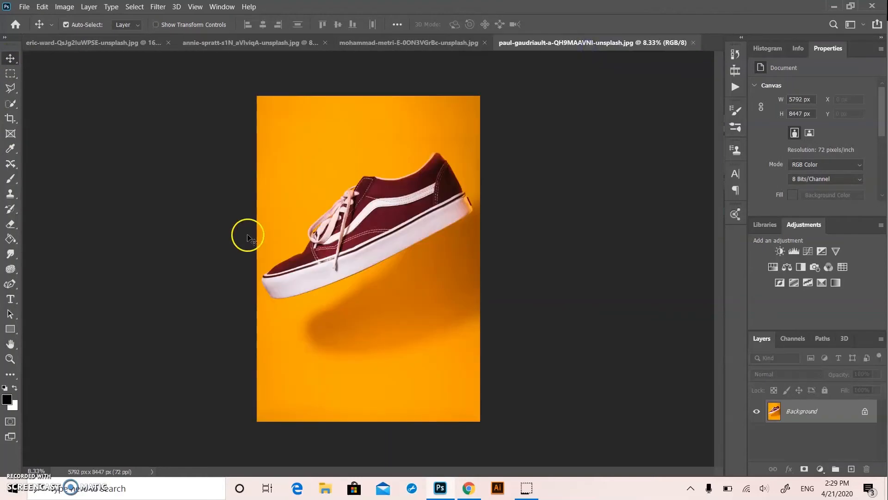
{"action": "left_click", "coordinate": [10, 118]}
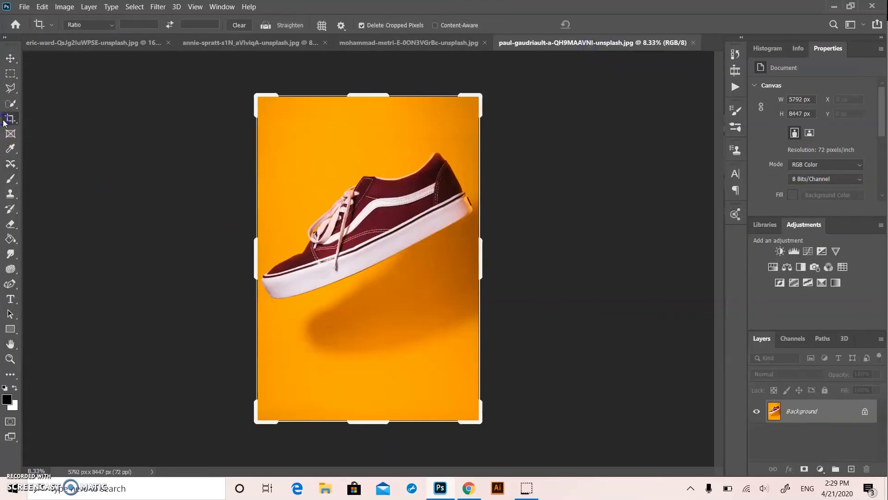
{"action": "left_click_drag", "start_coordinate": [366, 95], "coordinate": [365, 121]}
{"action": "left_click_drag", "start_coordinate": [358, 392], "coordinate": [365, 348]}
{"action": "left_click", "coordinate": [10, 58]}
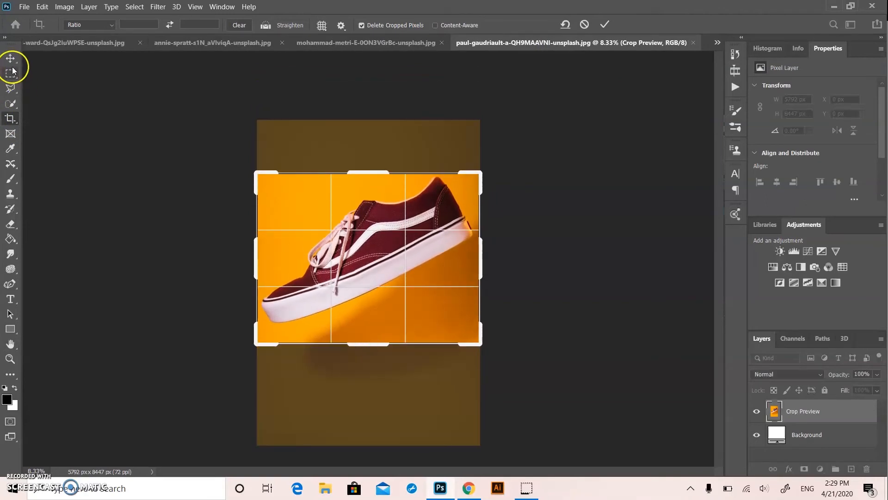
Place the cropped maroon sneaker picture in the lower-left part of the tile image, scaled to 48.33%
{"action": "left_click", "coordinate": [240, 43]}
{"action": "left_click_drag", "start_coordinate": [240, 46], "coordinate": [368, 267]}
{"action": "key", "text": "ctrl+t"}
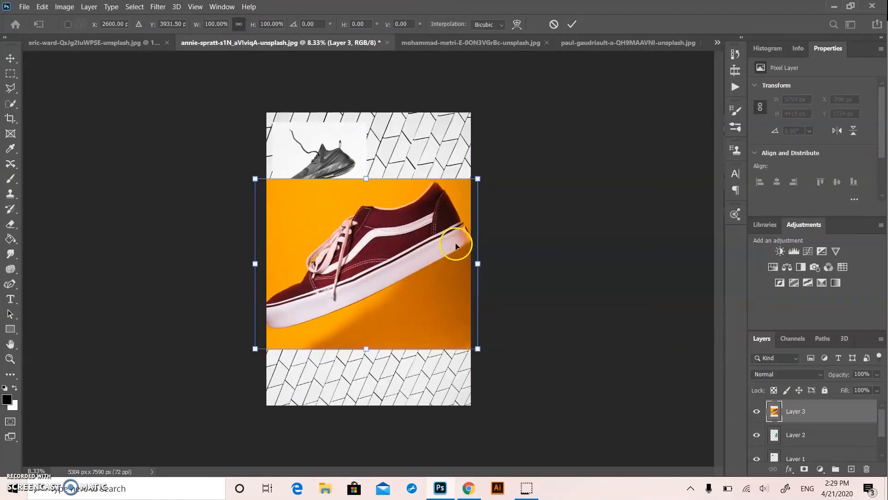
{"action": "left_click_drag", "start_coordinate": [476, 178], "coordinate": [362, 260]}
{"action": "left_click_drag", "start_coordinate": [335, 303], "coordinate": [352, 353]}
Adjust the maroon sneaker picture's position slightly and rotate it to about -0.23°
{"action": "mouse_move", "coordinate": [436, 274]}
{"action": "left_mouse_down"}
{"action": "mouse_move", "coordinate": [431, 263]}
{"action": "mouse_move", "coordinate": [433, 272]}
{"action": "left_mouse_up"}
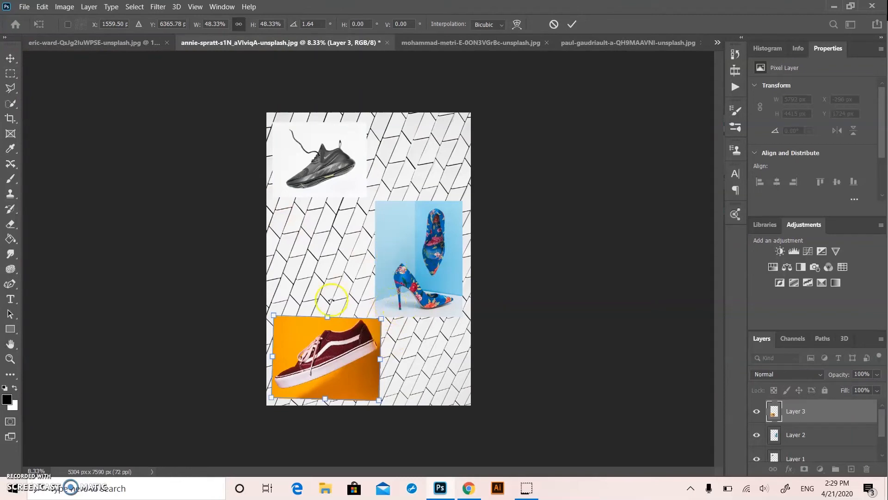
{"action": "left_click_drag", "start_coordinate": [330, 328], "coordinate": [332, 339]}
{"action": "left_click_drag", "start_coordinate": [406, 321], "coordinate": [433, 304]}
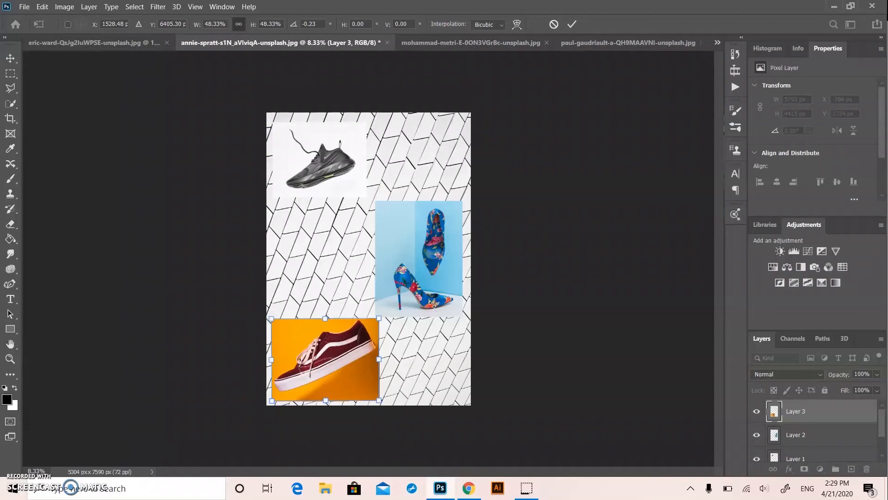
Rotate the maroon sneaker picture counter-clockwise to about -23.11° and move it slightly up within the lower-left part of the tile image
{"action": "left_click", "coordinate": [48, 7]}
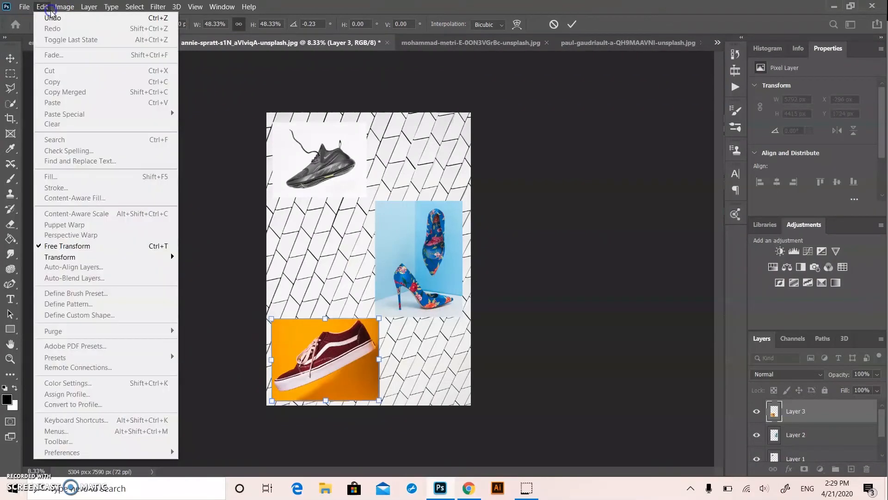
{"action": "mouse_move", "coordinate": [76, 257]}
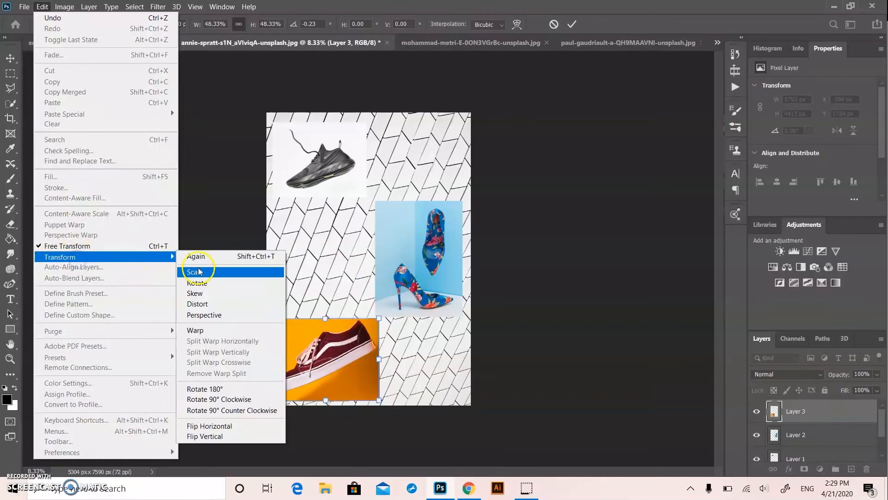
{"action": "left_click", "coordinate": [227, 150]}
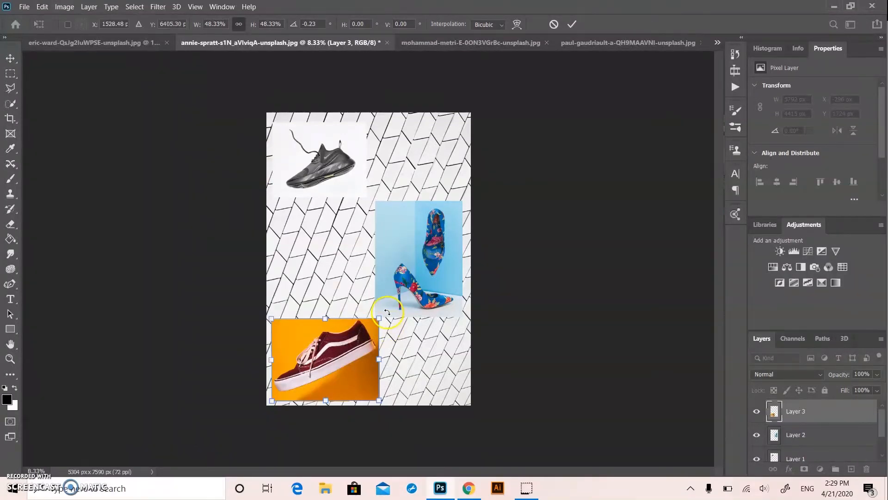
{"action": "mouse_move", "coordinate": [387, 311]}
{"action": "left_mouse_down"}
{"action": "mouse_move", "coordinate": [363, 287]}
{"action": "mouse_move", "coordinate": [385, 306]}
{"action": "left_mouse_up"}
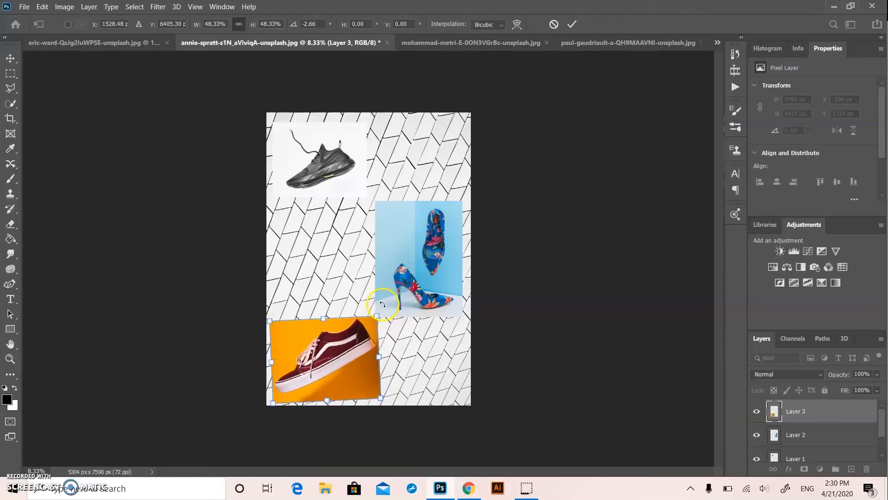
{"action": "left_click_drag", "start_coordinate": [386, 302], "coordinate": [364, 280]}
{"action": "left_click_drag", "start_coordinate": [340, 341], "coordinate": [335, 328]}
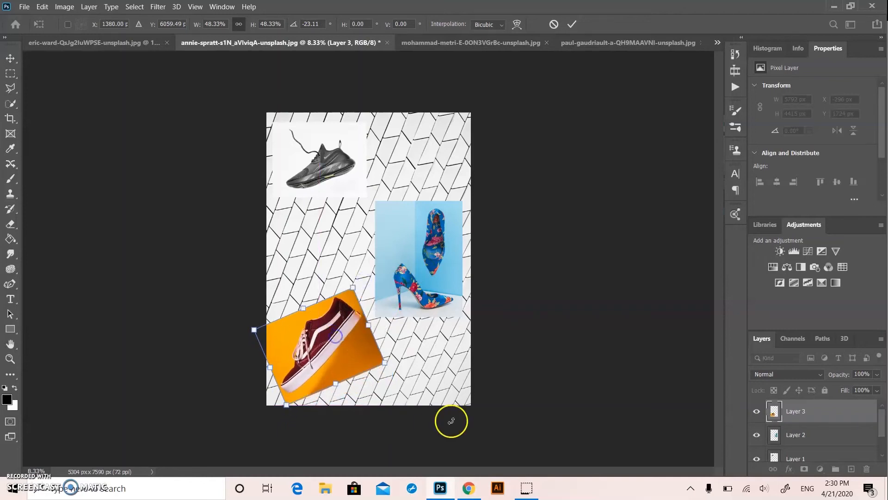
{"action": "left_click", "coordinate": [40, 133]}
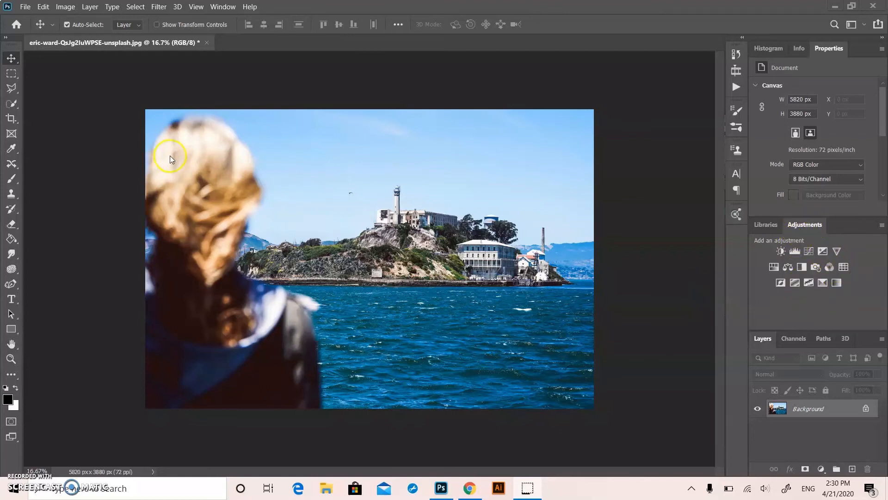
{"action": "left_click", "coordinate": [222, 7]}
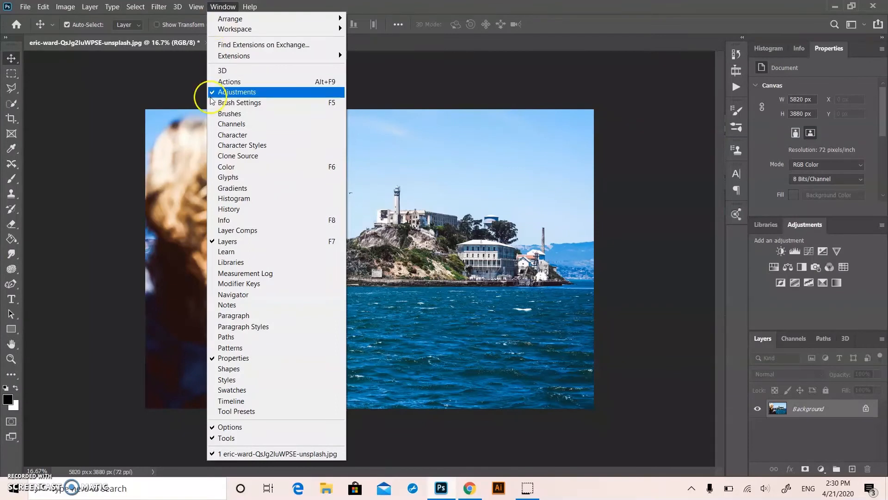
{"action": "left_click", "coordinate": [678, 131]}
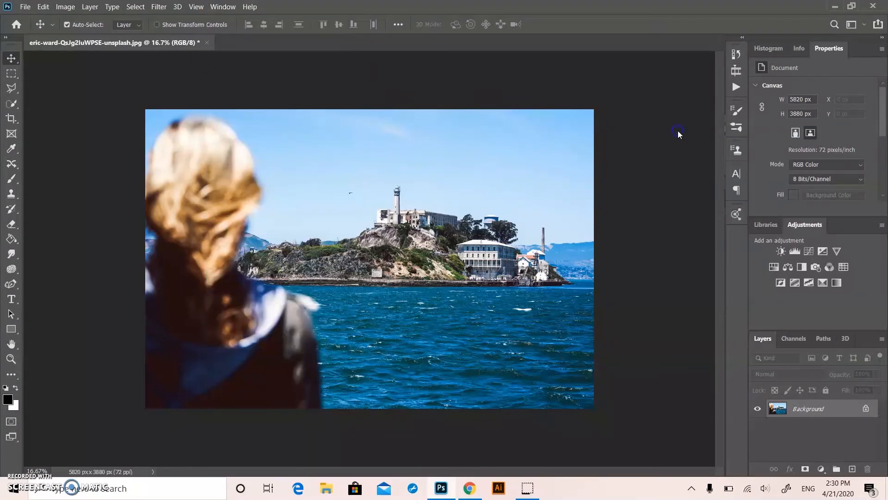
{"action": "left_click", "coordinate": [223, 7]}
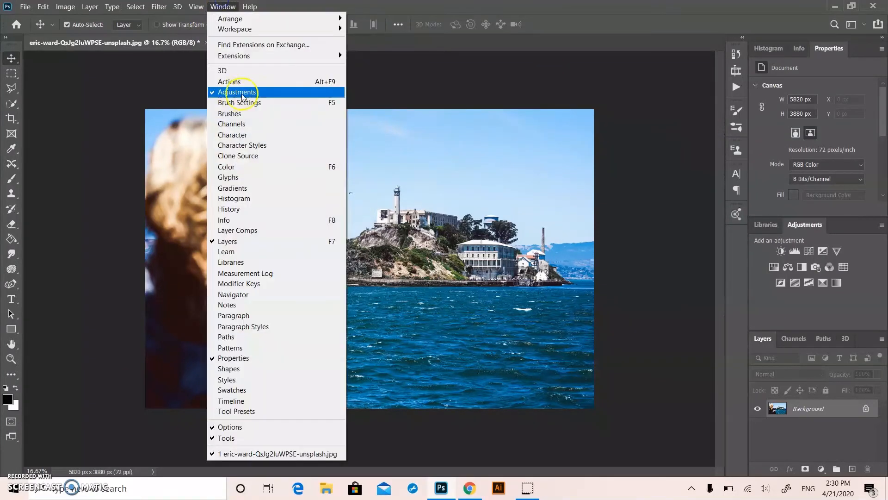
{"action": "left_click", "coordinate": [655, 135]}
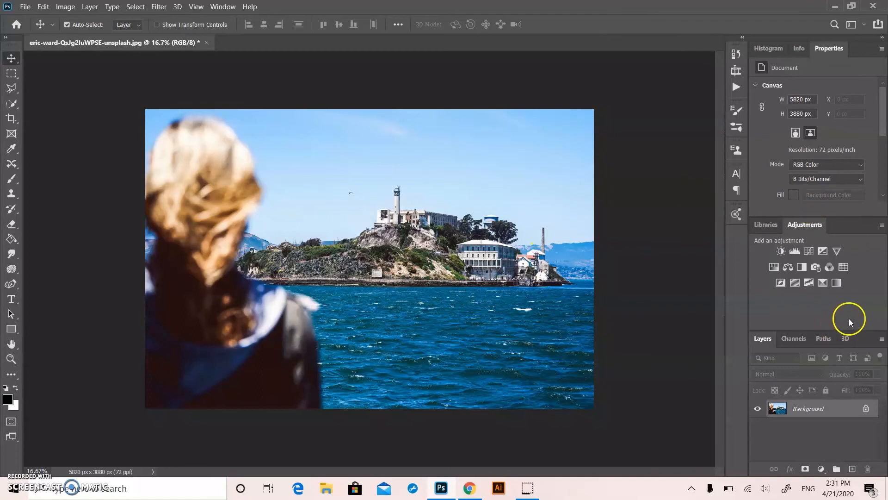
Add a Levels adjustment layer to the island photo, setting the highlight input to 230 and the shadow input close to 0
{"action": "left_click", "coordinate": [795, 252]}
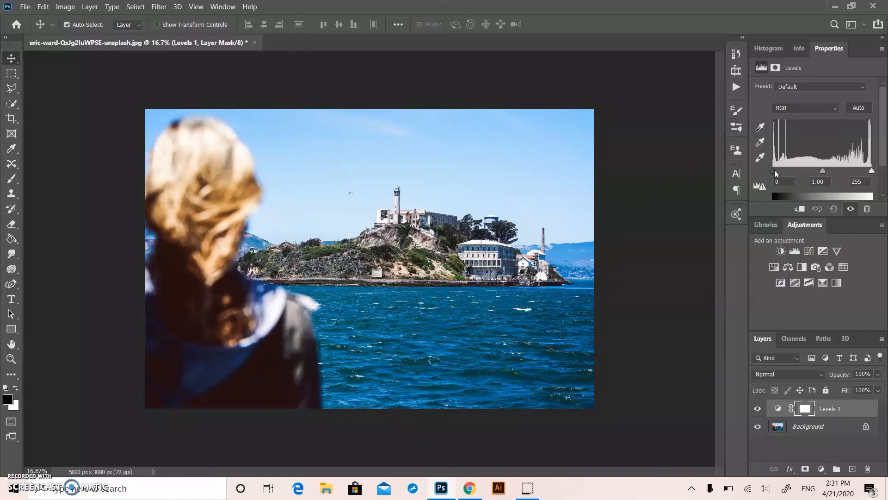
{"action": "left_click_drag", "start_coordinate": [774, 171], "coordinate": [778, 171]}
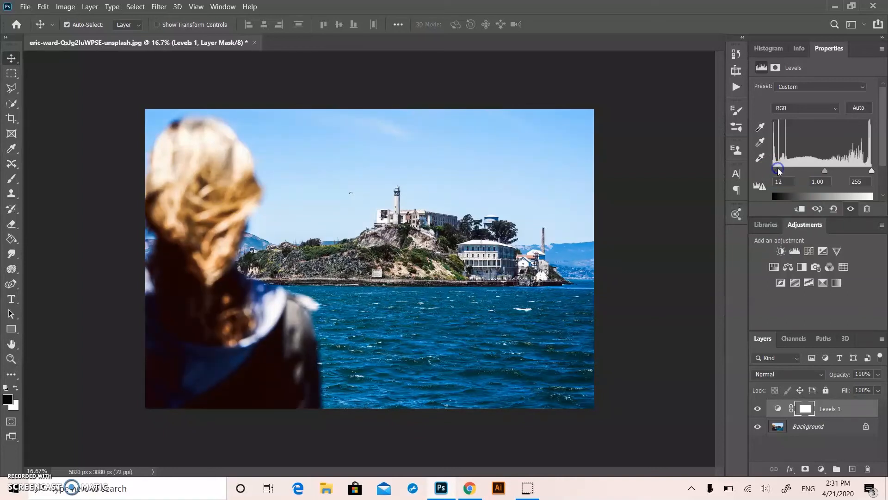
{"action": "left_click_drag", "start_coordinate": [872, 170], "coordinate": [862, 170]}
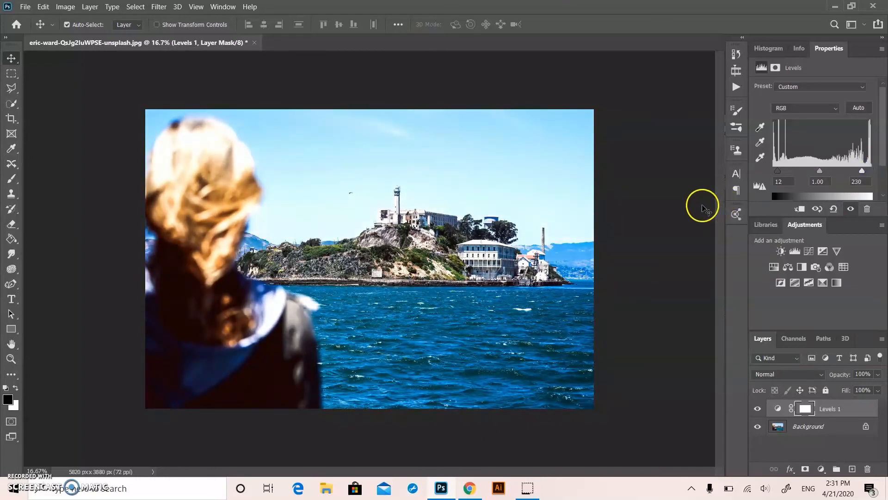
{"action": "left_click_drag", "start_coordinate": [777, 170], "coordinate": [771, 172]}
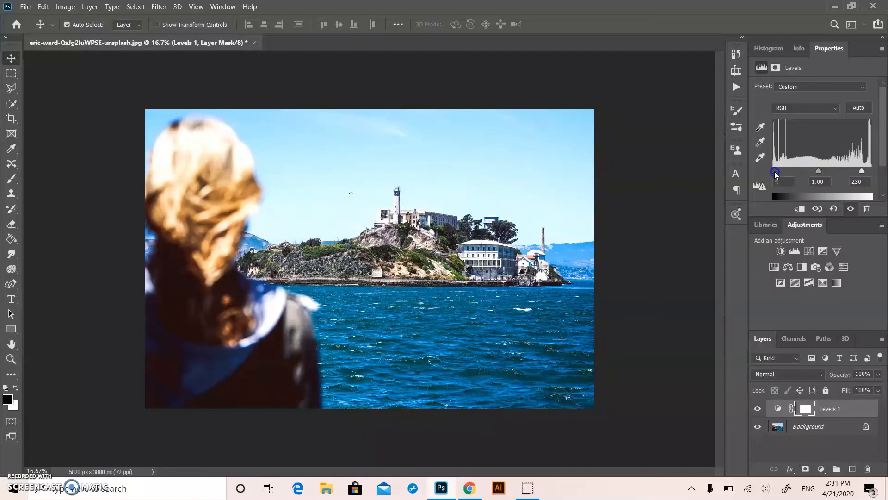
{"action": "left_click", "coordinate": [674, 214]}
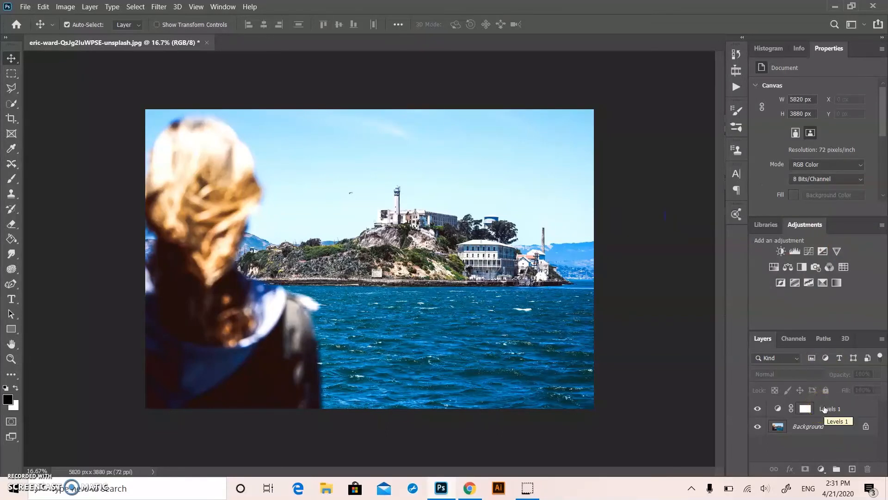
Add a Vibrance adjustment layer above the Levels layer
{"action": "left_click", "coordinate": [839, 252]}
{"action": "left_click", "coordinate": [799, 111]}
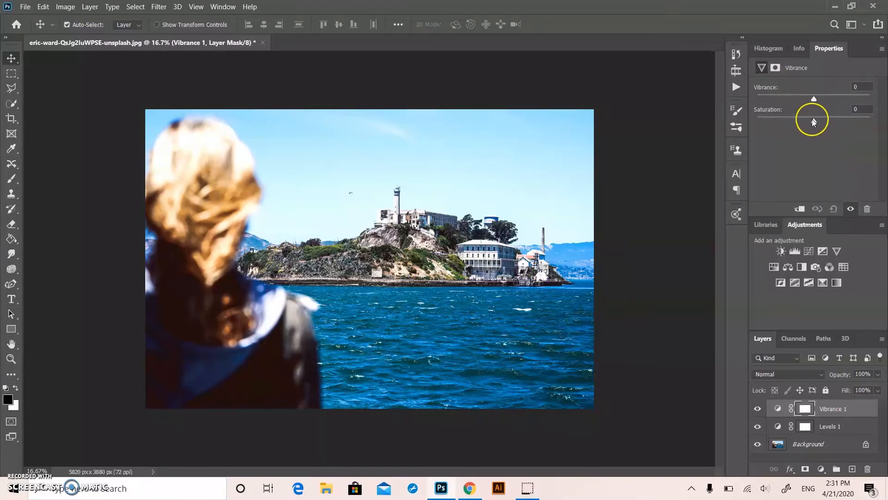
Try the island photo's saturation and a vibrance of +100, and undo the changes
{"action": "mouse_move", "coordinate": [814, 121]}
{"action": "left_mouse_down"}
{"action": "mouse_move", "coordinate": [884, 131]}
{"action": "mouse_move", "coordinate": [815, 121]}
{"action": "left_mouse_up"}
{"action": "left_click_drag", "start_coordinate": [818, 98], "coordinate": [876, 98]}
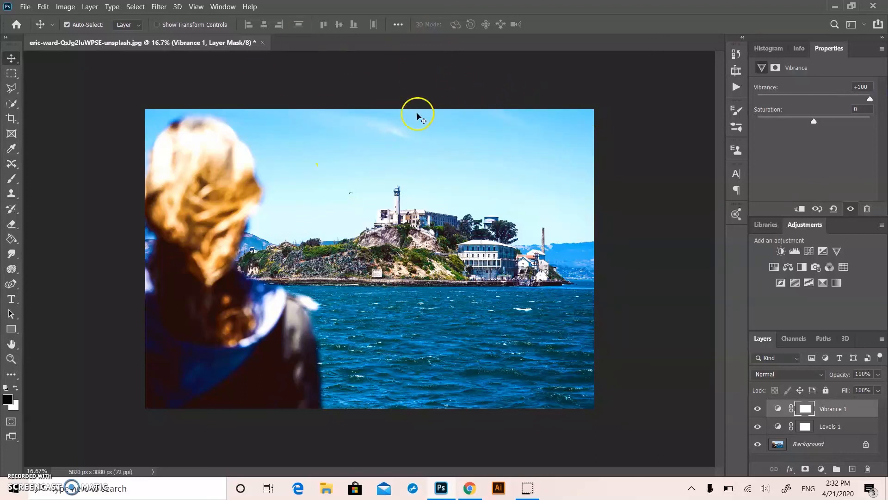
{"action": "left_click", "coordinate": [868, 97]}
{"action": "key", "text": "ctrl+z"}
{"action": "key", "text": "ctrl+z"}
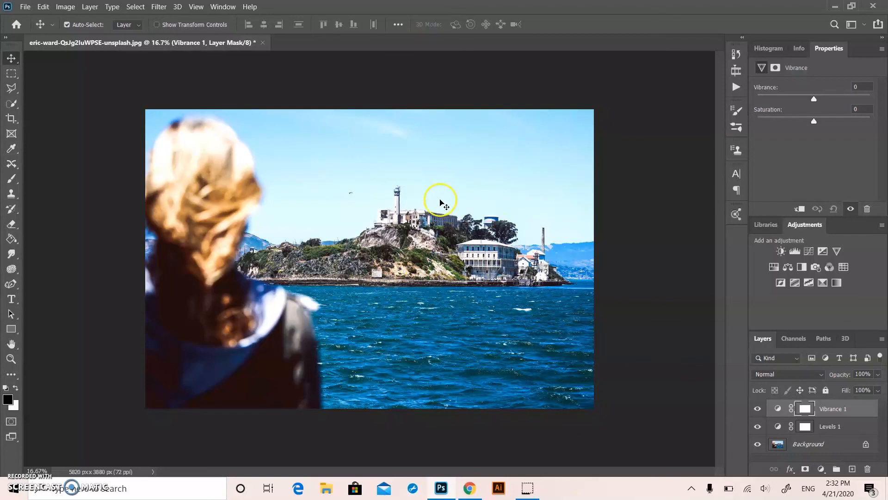
Raise the island photo's vibrance to somewhat below the +100 maximum and deselect the adjustment layer
{"action": "left_click", "coordinate": [814, 99]}
{"action": "left_click_drag", "start_coordinate": [814, 99], "coordinate": [870, 99]}
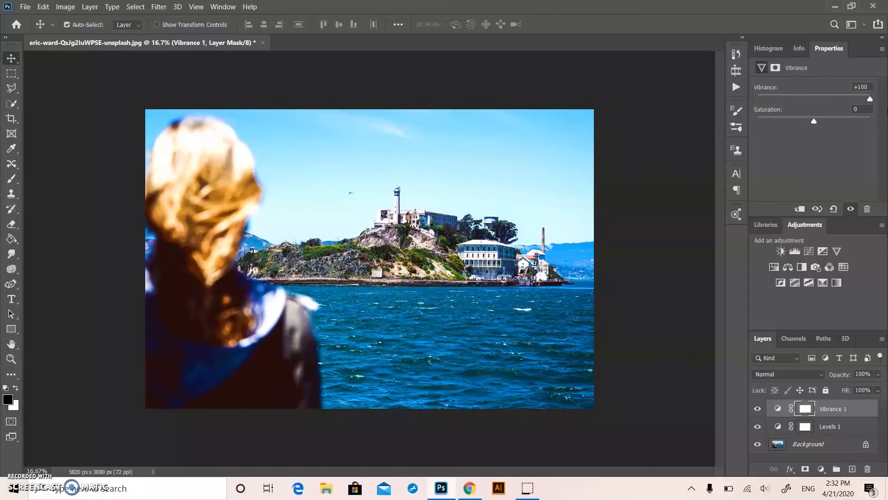
{"action": "left_click_drag", "start_coordinate": [870, 99], "coordinate": [865, 99]}
{"action": "left_click", "coordinate": [859, 99]}
{"action": "left_click_drag", "start_coordinate": [859, 99], "coordinate": [859, 99]}
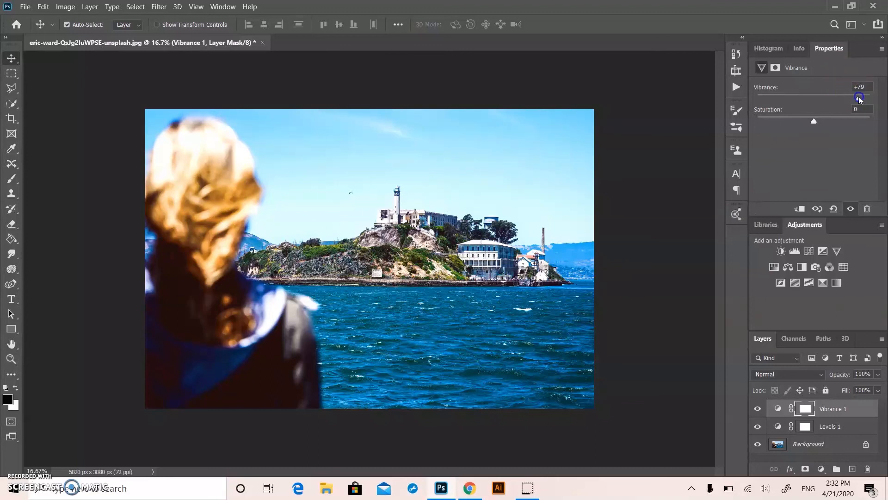
{"action": "left_click", "coordinate": [673, 242]}
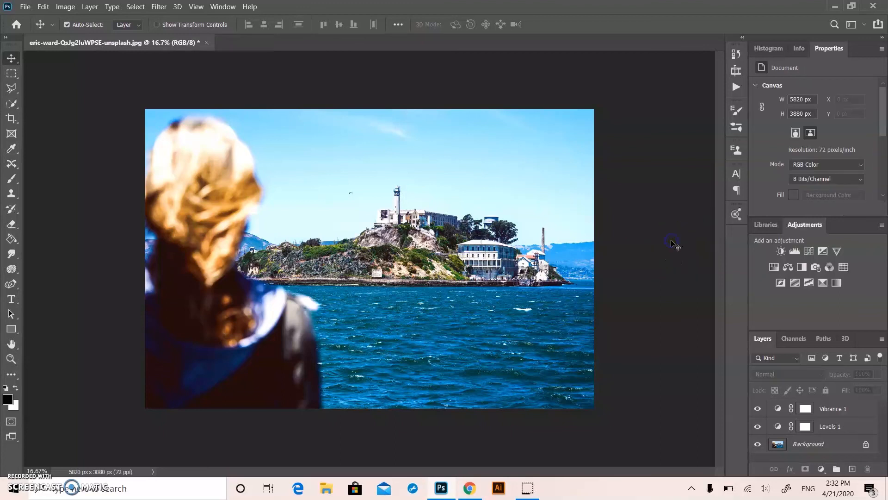